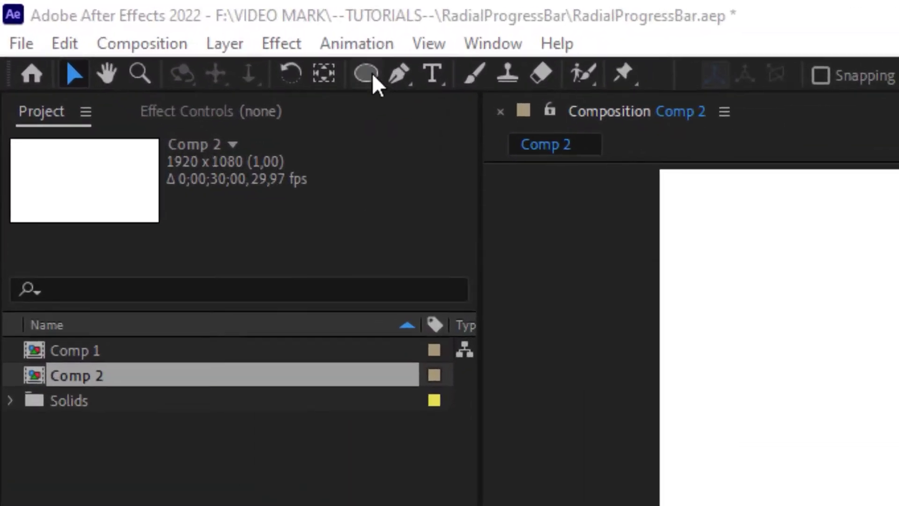
- Draw a circle with the Ellipse tool and give it a 00AEEF light-blue fill
{"action": "left_click", "coordinate": [129, 26]}
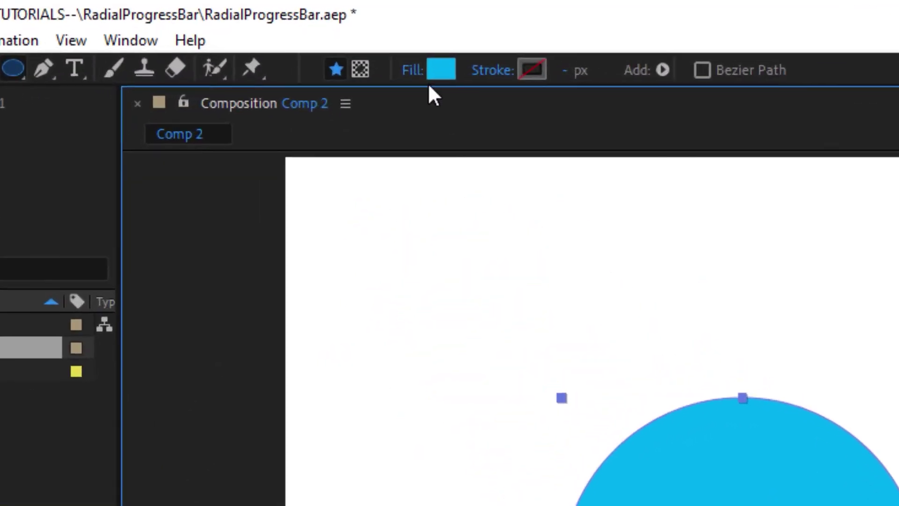
{"action": "left_click", "coordinate": [438, 77]}
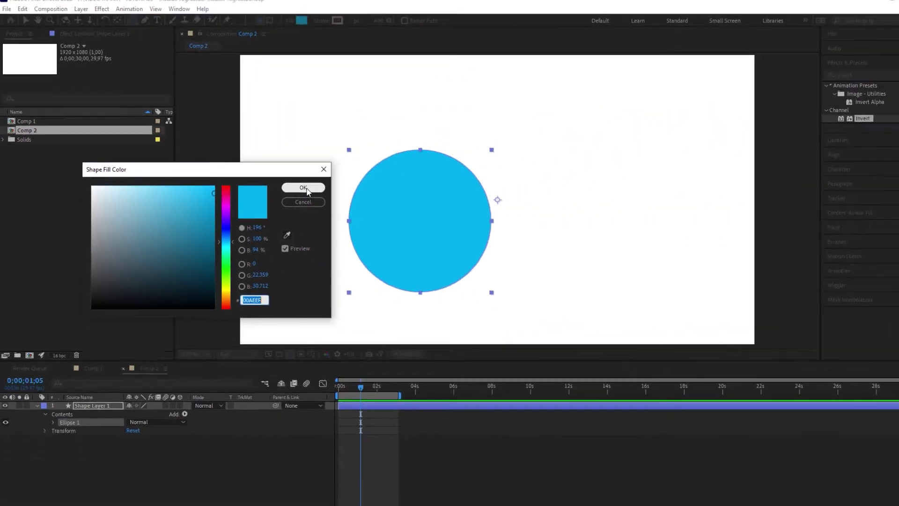
{"action": "left_click", "coordinate": [306, 189]}
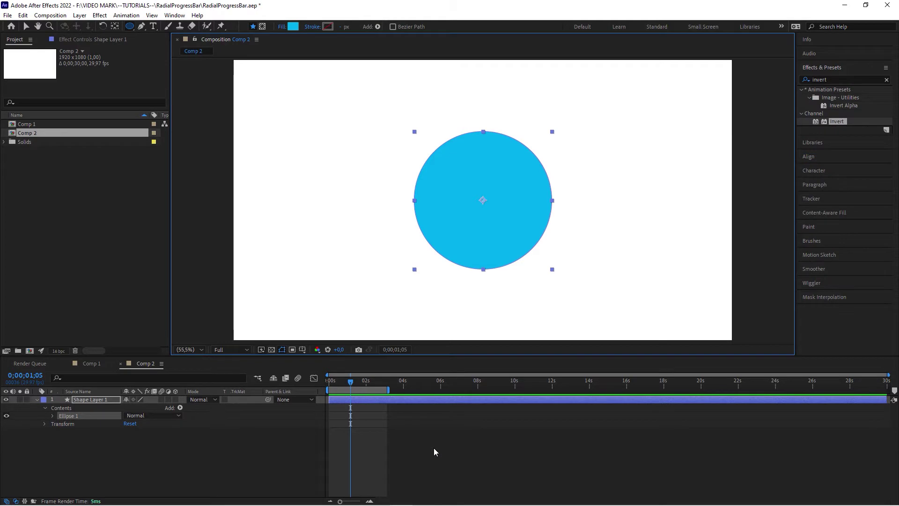
- Create a 100 text layer over the circle with the Type tool
{"action": "left_click", "coordinate": [89, 401]}
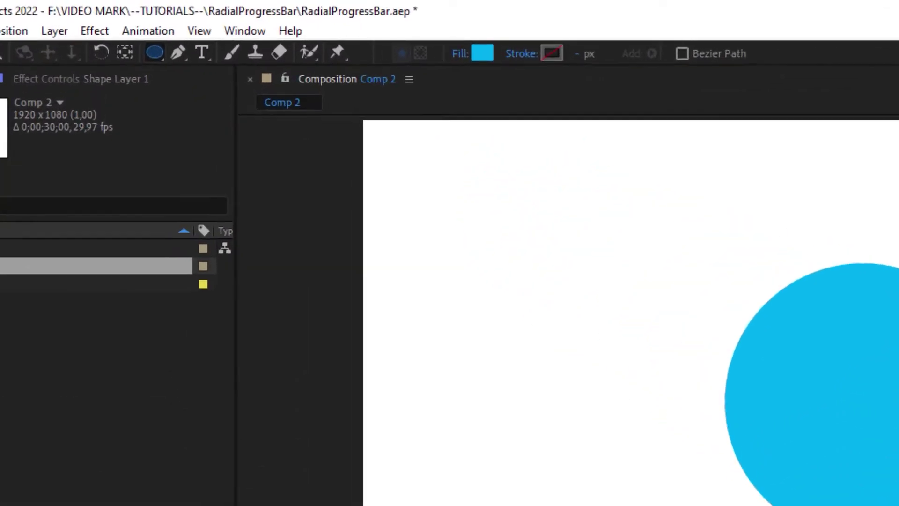
{"action": "left_click", "coordinate": [153, 26]}
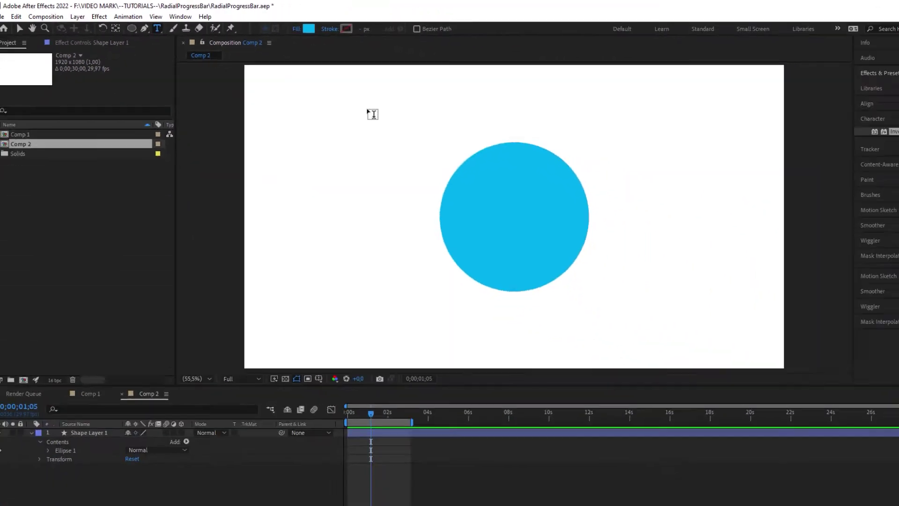
{"action": "left_click_drag", "start_coordinate": [493, 198], "coordinate": [574, 236]}
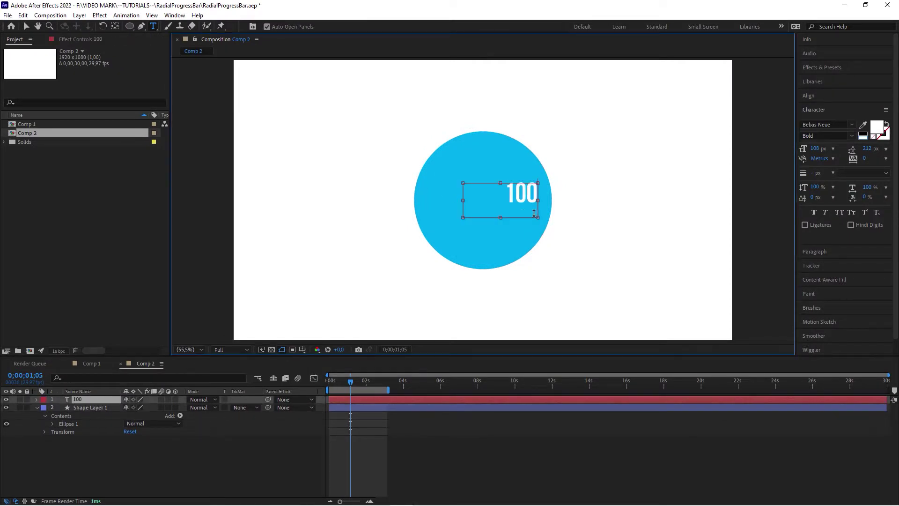
{"action": "key", "text": "Escape"}
{"action": "double_click", "coordinate": [69, 402]}
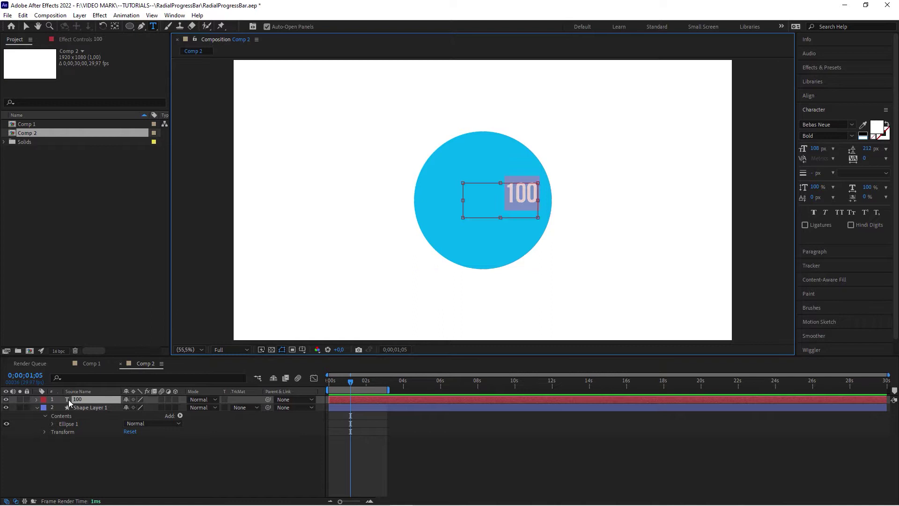
- Colour the 100 text dark grey (333333) and centre-align it
{"action": "left_click", "coordinate": [876, 129]}
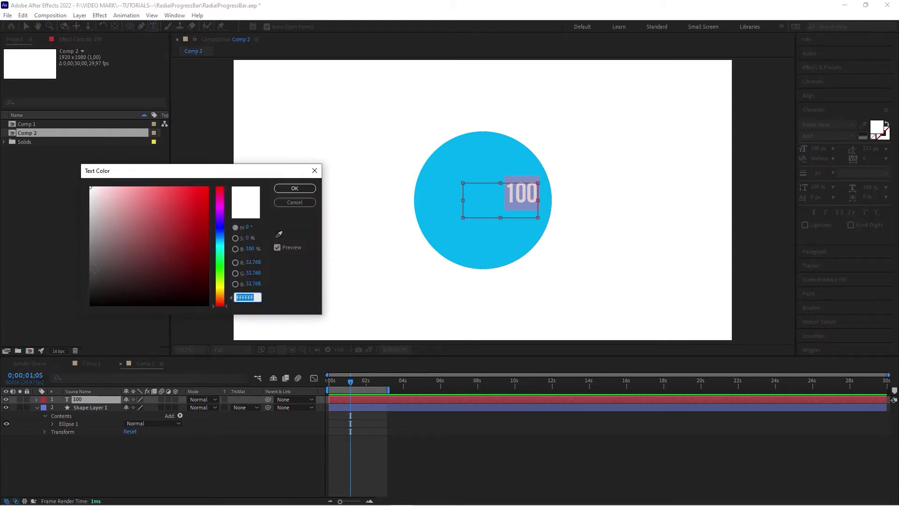
{"action": "left_click_drag", "start_coordinate": [92, 282], "coordinate": [76, 284]}
{"action": "left_click", "coordinate": [297, 191]}
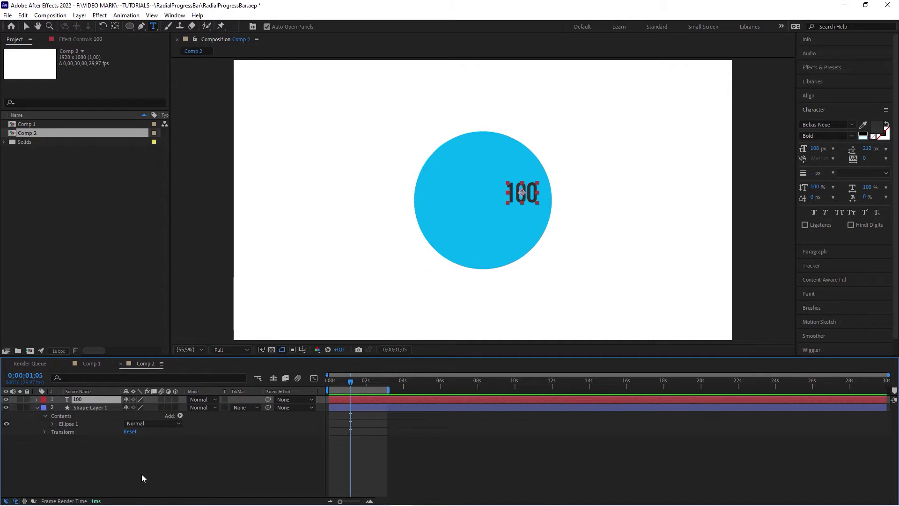
{"action": "key", "text": "ctrl+shift+c"}
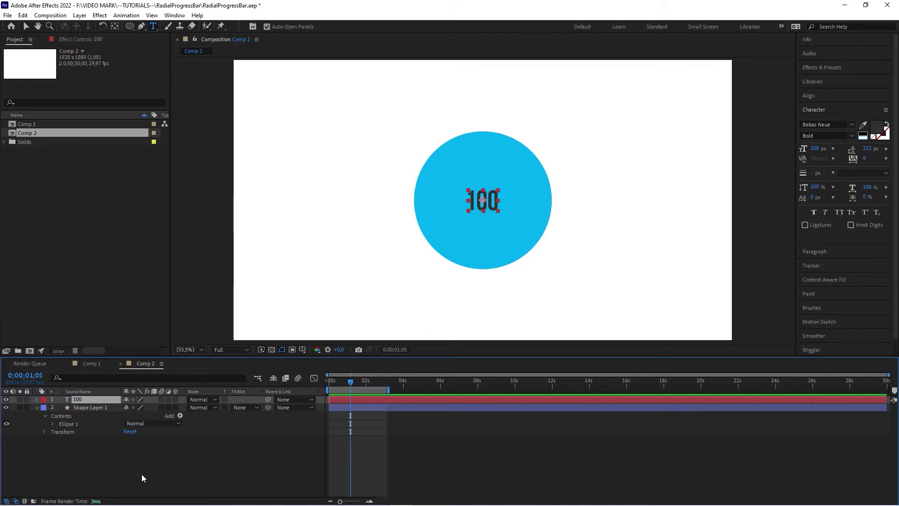
- Add a separate % text layer beside the 100
{"action": "left_click", "coordinate": [141, 467]}
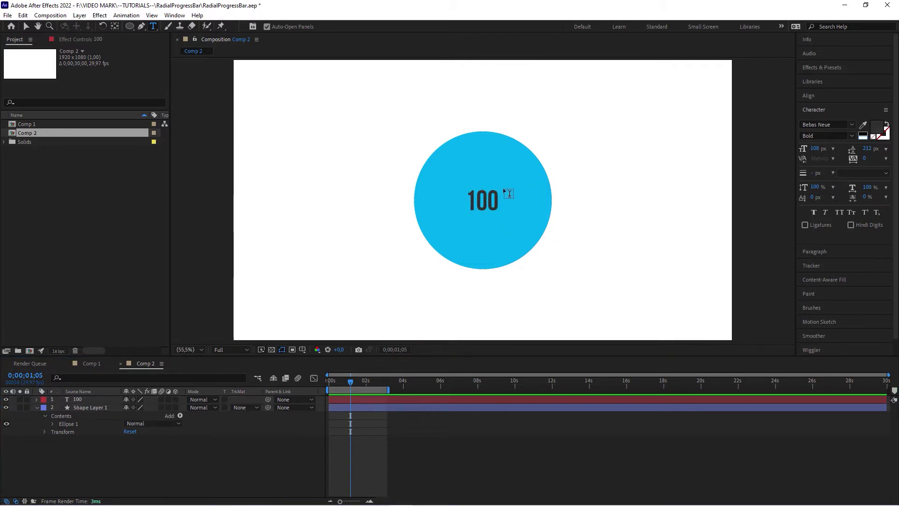
{"action": "mouse_move", "coordinate": [505, 190]}
{"action": "left_mouse_down"}
{"action": "mouse_move", "coordinate": [542, 221]}
{"action": "mouse_move", "coordinate": [508, 196]}
{"action": "left_mouse_up"}
{"action": "type", "text": "%"}
{"action": "key", "text": "ctrl+Return"}
{"action": "key", "text": "v"}
{"action": "left_click", "coordinate": [483, 200]}
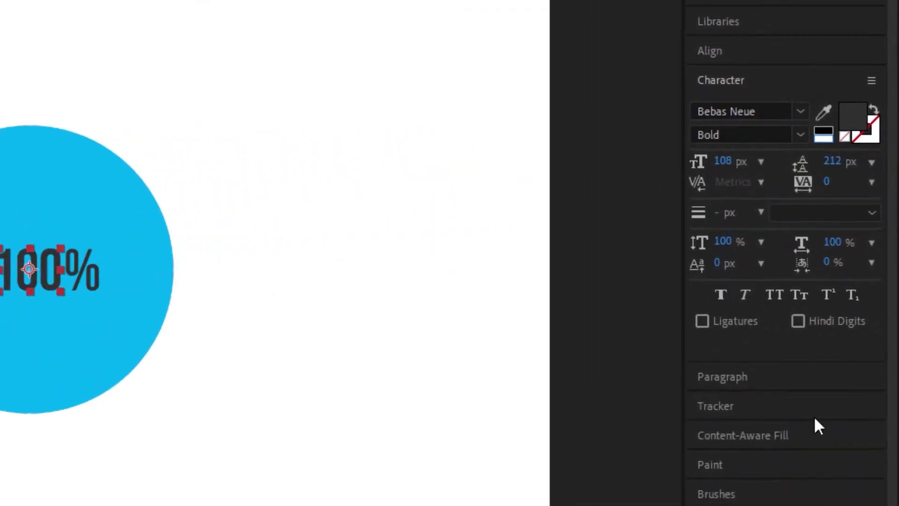
{"action": "left_click", "coordinate": [824, 260]}
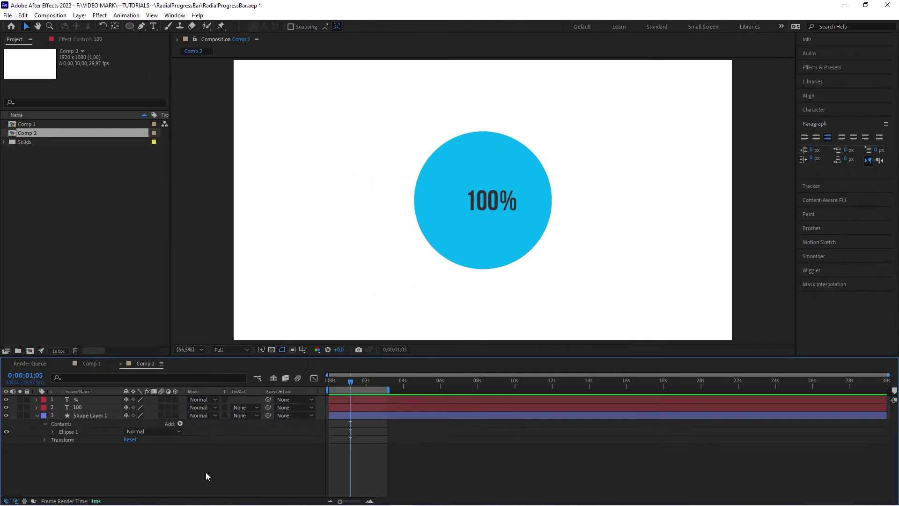
{"action": "left_click", "coordinate": [92, 415]}
{"action": "left_click", "coordinate": [37, 416]}
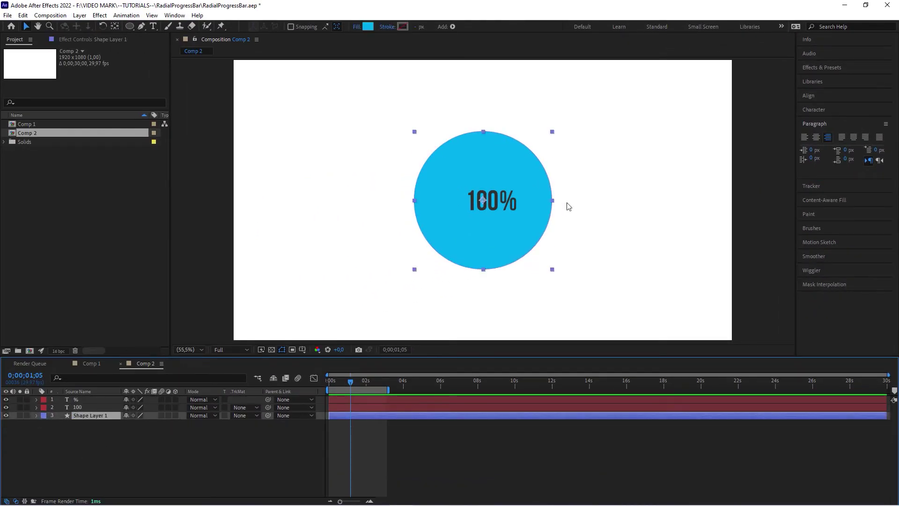
{"action": "left_click", "coordinate": [826, 67]}
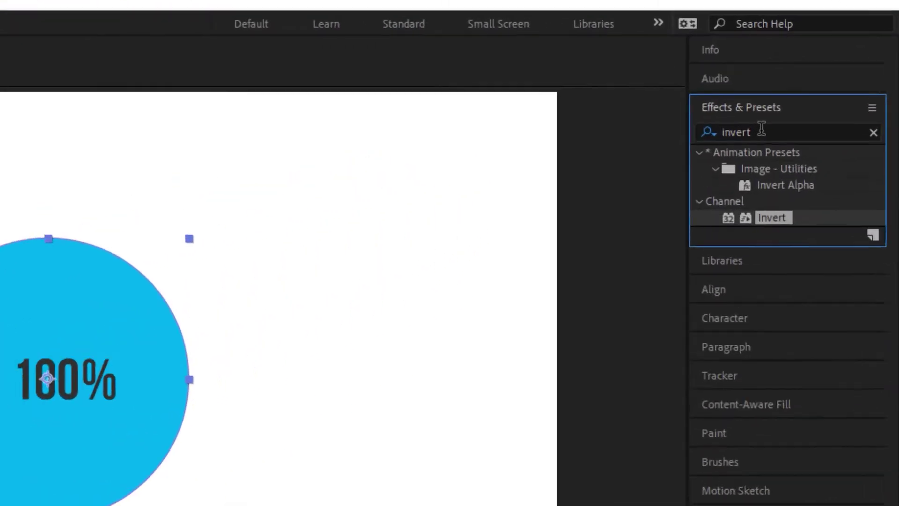
{"action": "left_click", "coordinate": [831, 80]}
{"action": "type", "text": "ra"}
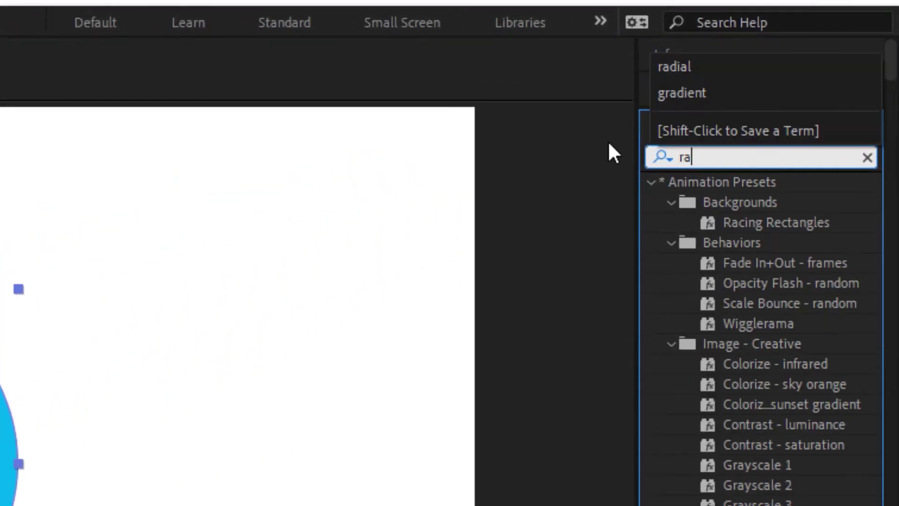
{"action": "type", "text": "dial wipe"}
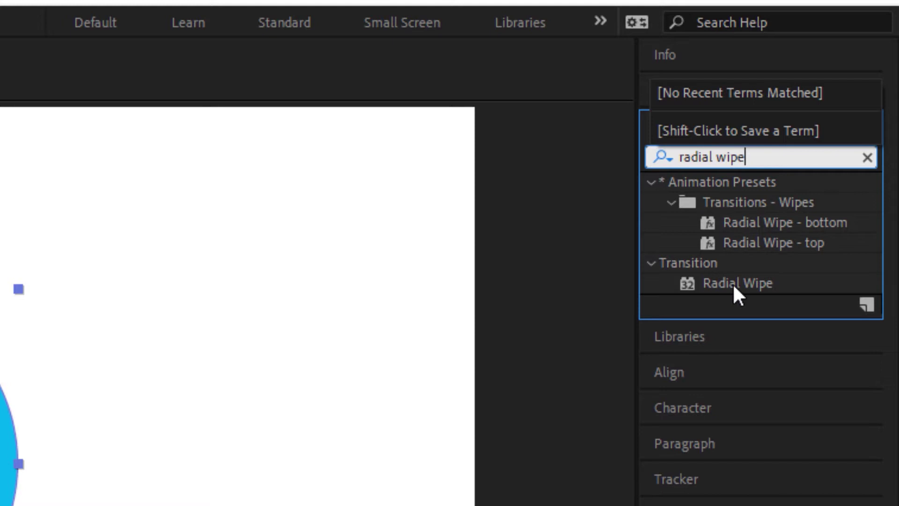
{"action": "left_click_drag", "start_coordinate": [733, 283], "coordinate": [89, 420]}
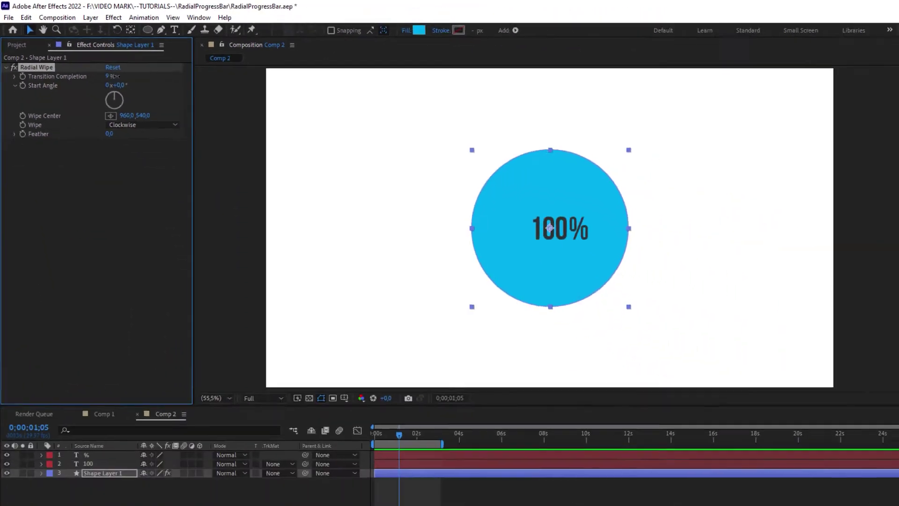
{"action": "left_click_drag", "start_coordinate": [257, 183], "coordinate": [358, 182]}
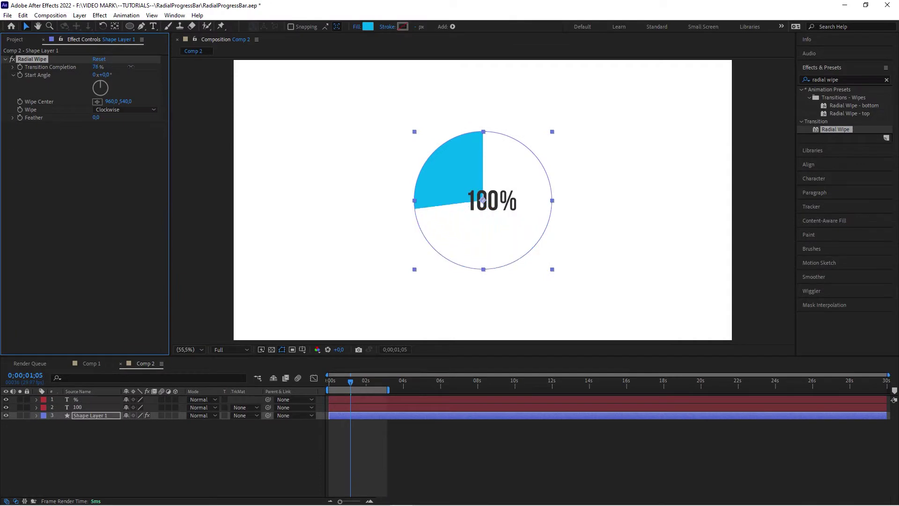
{"action": "left_click_drag", "start_coordinate": [130, 67], "coordinate": [96, 67]}
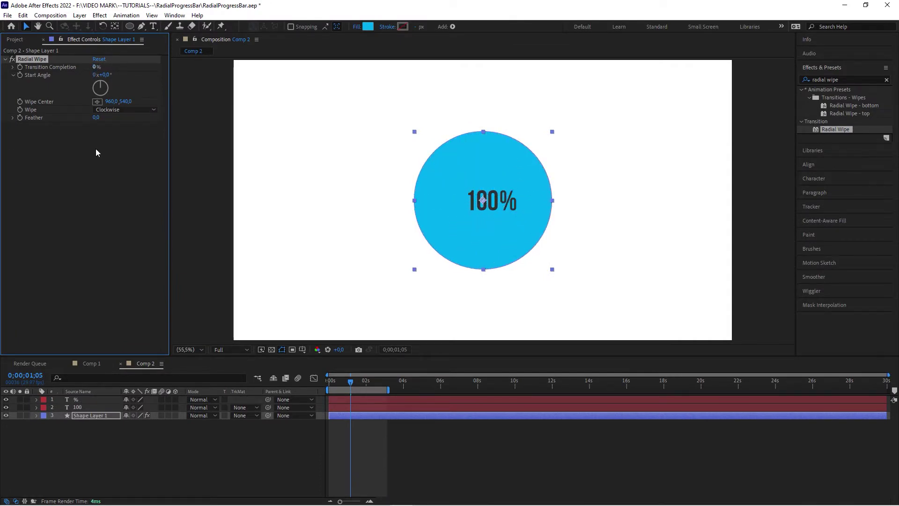
{"action": "key", "text": "Delete"}
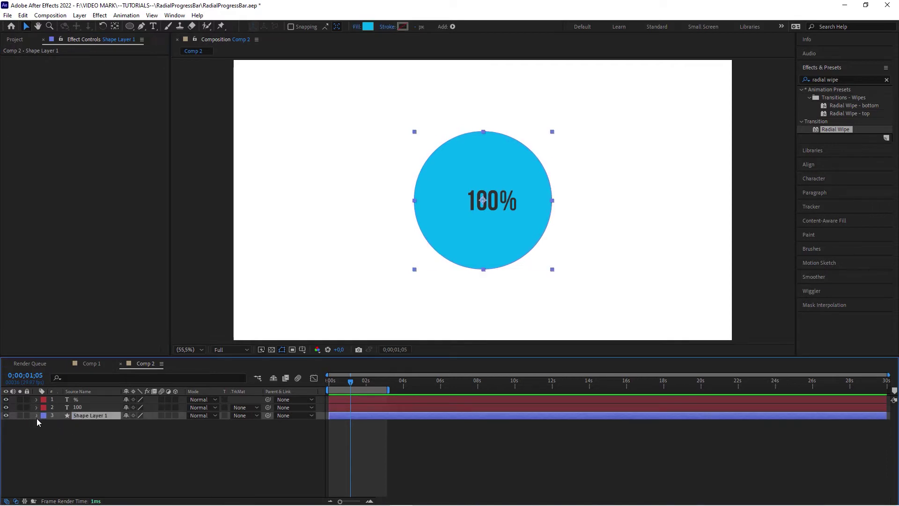
- Try Trim Paths on Ellipse 1 with End at 52%, then undo it
{"action": "left_click", "coordinate": [36, 416]}
{"action": "left_click", "coordinate": [71, 431]}
{"action": "left_click", "coordinate": [53, 432]}
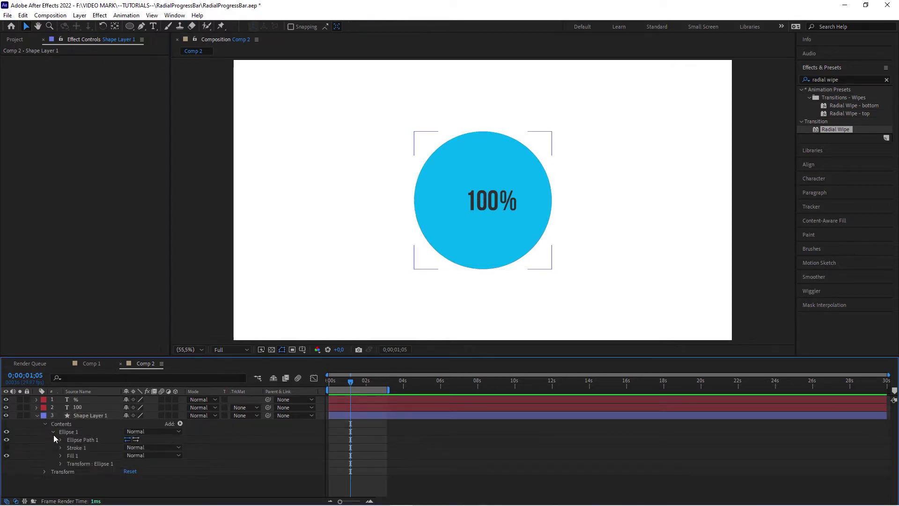
{"action": "left_click", "coordinate": [83, 439]}
{"action": "left_click", "coordinate": [180, 424]}
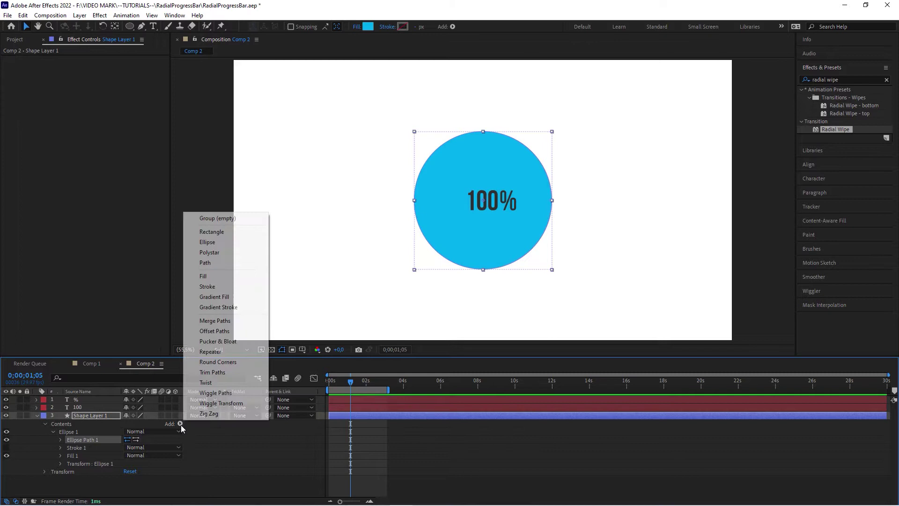
{"action": "left_click", "coordinate": [245, 372]}
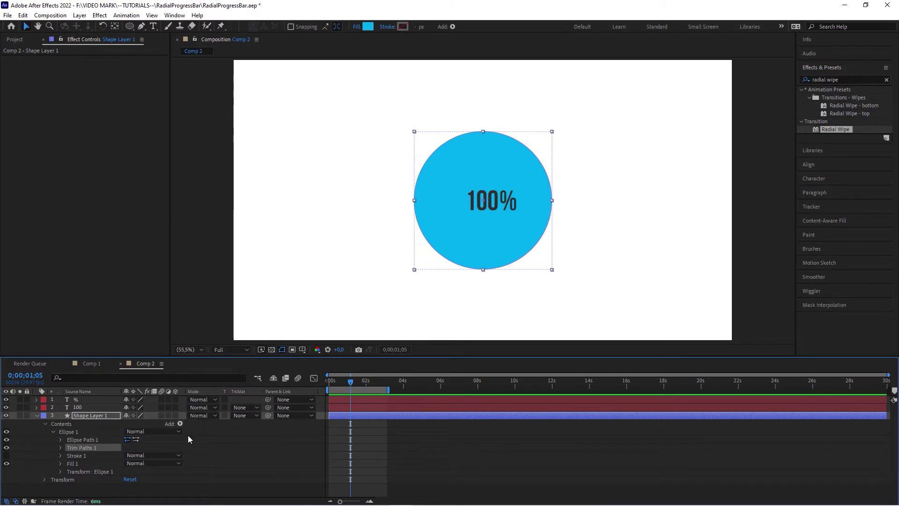
{"action": "left_click", "coordinate": [61, 448]}
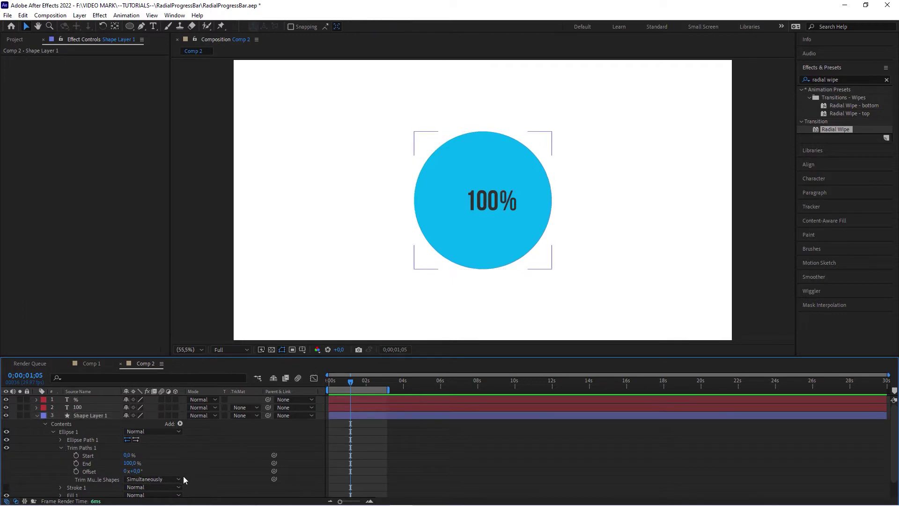
{"action": "mouse_move", "coordinate": [128, 463]}
{"action": "left_mouse_down"}
{"action": "mouse_move", "coordinate": [91, 468]}
{"action": "mouse_move", "coordinate": [142, 471]}
{"action": "left_mouse_up"}
{"action": "key", "text": "ctrl+z"}
{"action": "key", "text": "ctrl+z"}
{"action": "key", "text": "ctrl+z"}
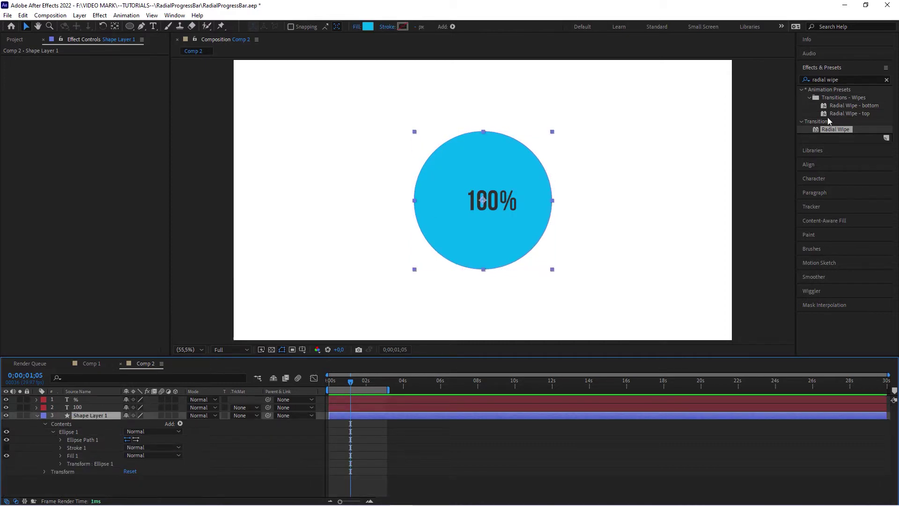
- Apply Radial Wipe to Shape Layer 1, leaving Transition Completion at 0%
{"action": "left_click_drag", "start_coordinate": [832, 130], "coordinate": [402, 196]}
{"action": "left_click_drag", "start_coordinate": [204, 356], "coordinate": [101, 371]}
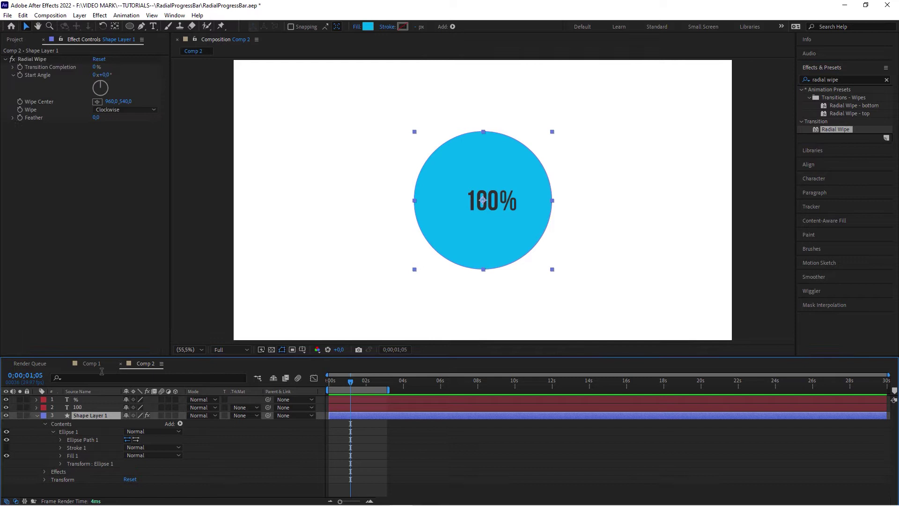
{"action": "left_click_drag", "start_coordinate": [94, 68], "coordinate": [73, 76]}
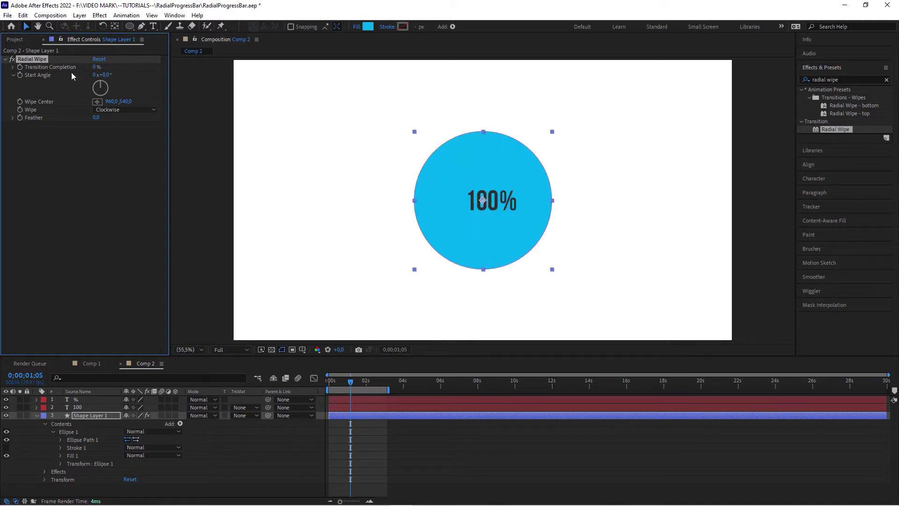
- Add a Slider Control effect to Shape Layer 1 from the effects search
{"action": "left_click", "coordinate": [55, 198]}
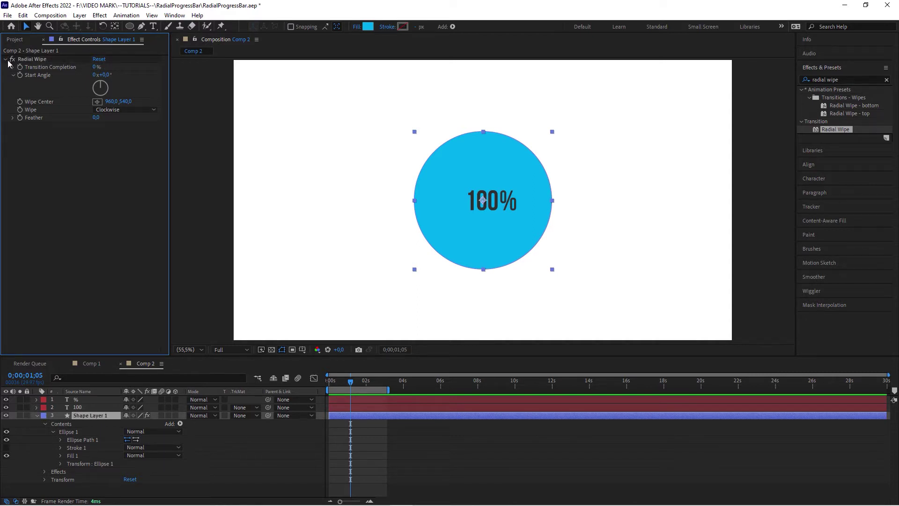
{"action": "left_click", "coordinate": [5, 59]}
{"action": "left_click", "coordinate": [840, 79]}
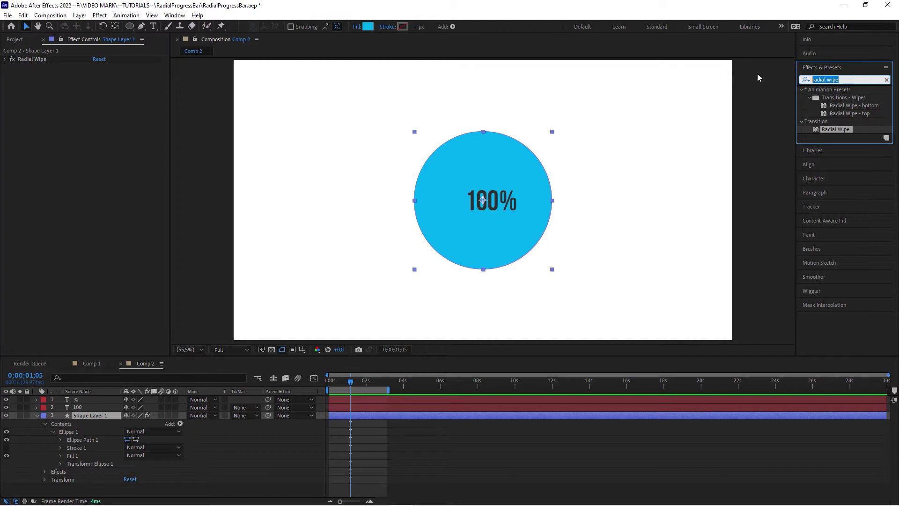
{"action": "type", "text": "slider"}
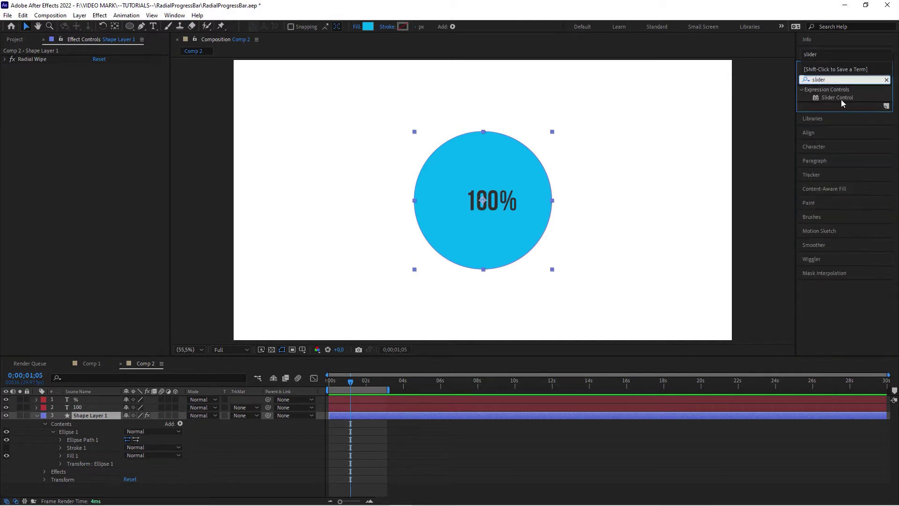
{"action": "left_click_drag", "start_coordinate": [841, 99], "coordinate": [51, 154]}
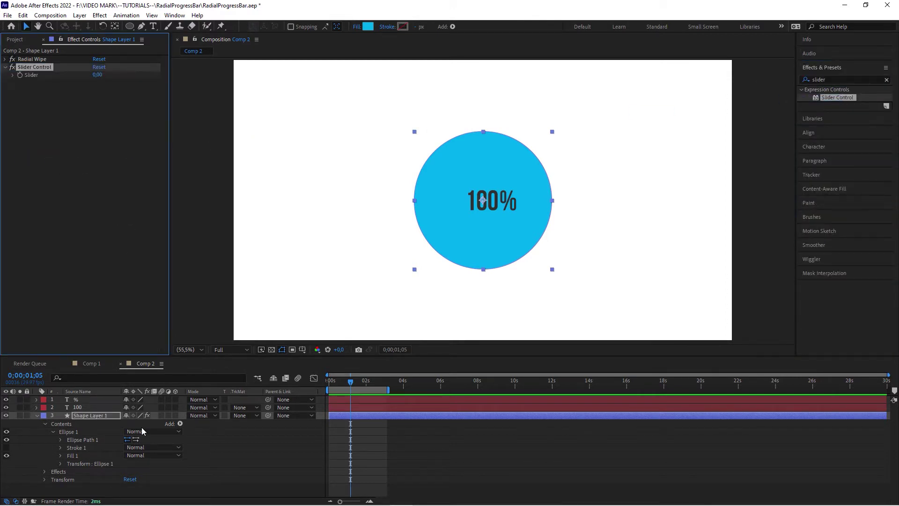
{"action": "left_click", "coordinate": [36, 415]}
{"action": "left_click_drag", "start_coordinate": [89, 357], "coordinate": [89, 309]}
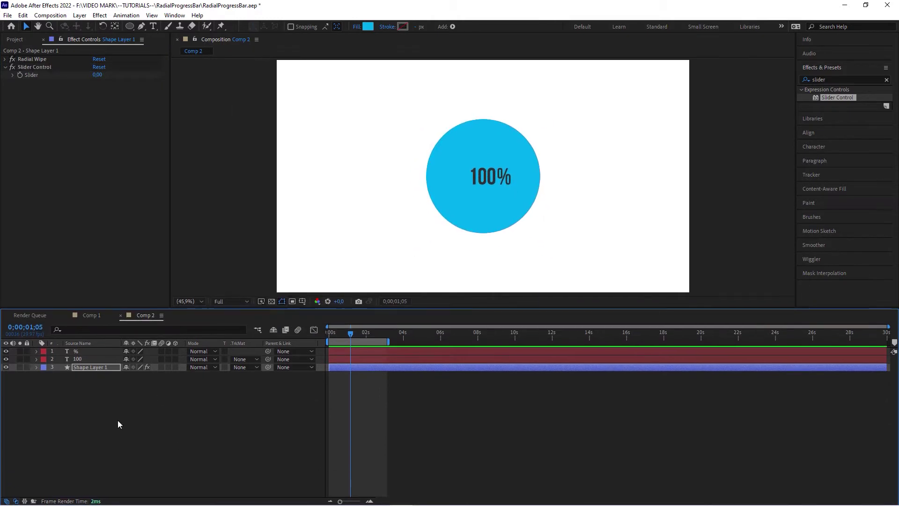
- Pick-whip Radial Wipe's Transition Completion to the Slider and test the wipe
{"action": "left_click", "coordinate": [88, 368]}
{"action": "left_click", "coordinate": [37, 368]}
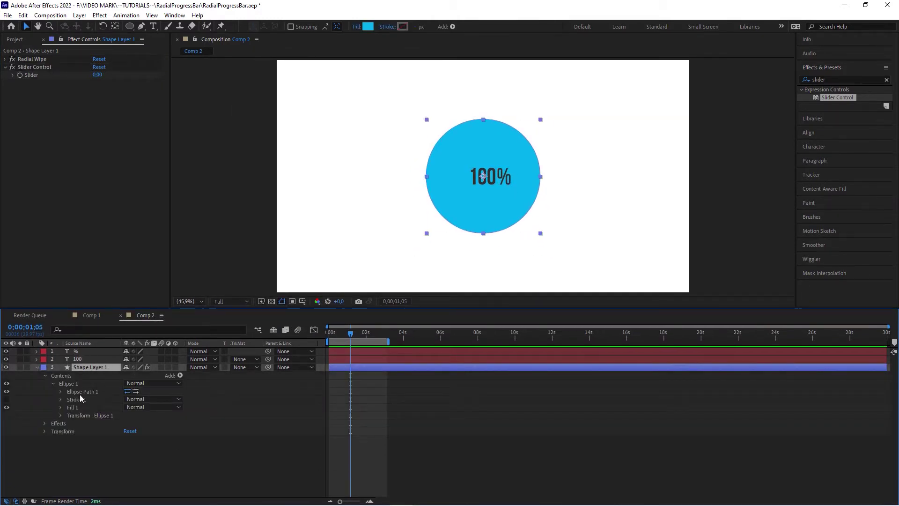
{"action": "left_click", "coordinate": [5, 59]}
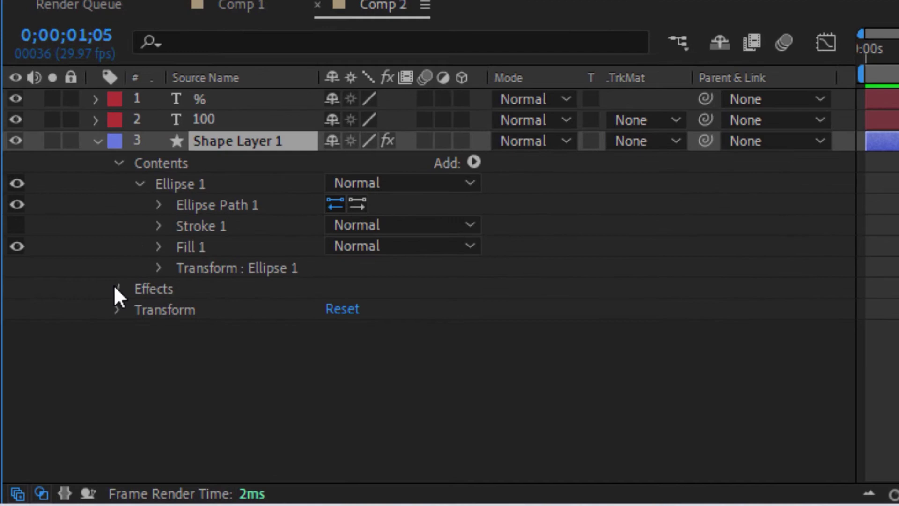
{"action": "left_click", "coordinate": [116, 288]}
{"action": "left_click", "coordinate": [207, 310]}
{"action": "left_click", "coordinate": [140, 309]}
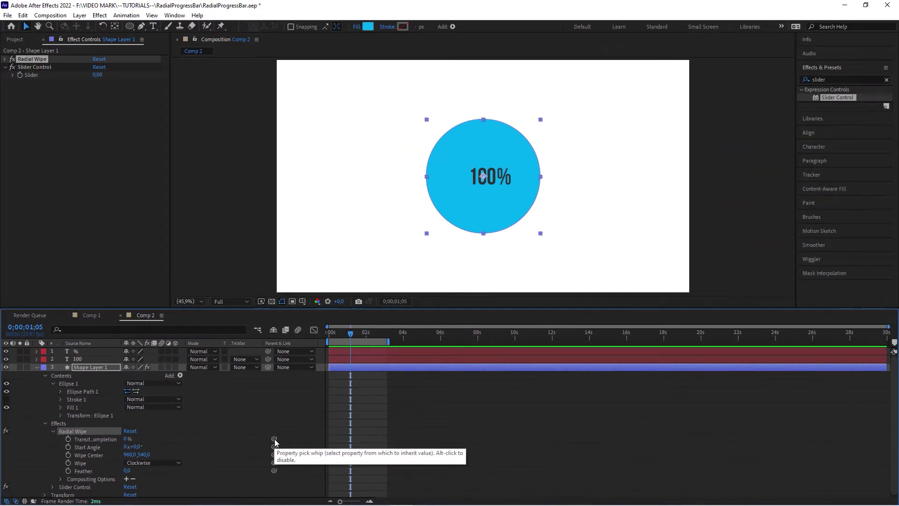
{"action": "left_click_drag", "start_coordinate": [274, 438], "coordinate": [31, 75]}
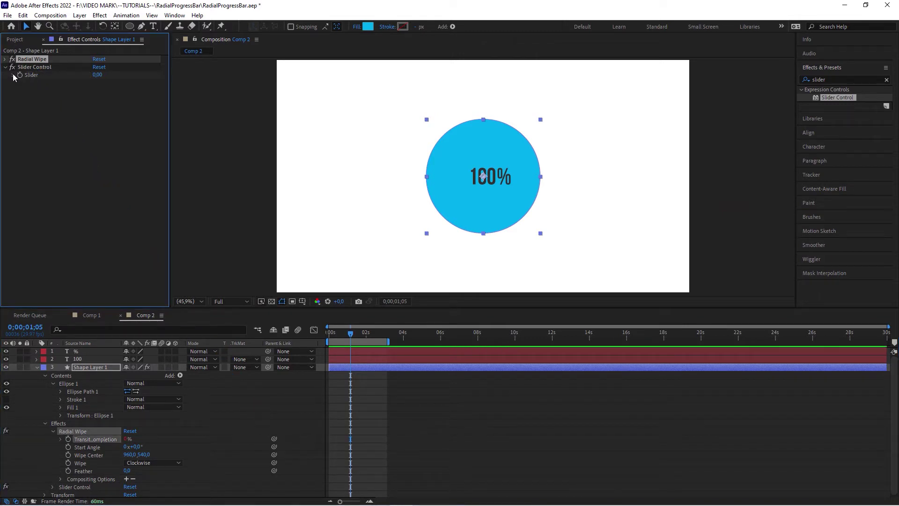
{"action": "mouse_move", "coordinate": [27, 89]}
{"action": "left_mouse_down"}
{"action": "mouse_move", "coordinate": [152, 92]}
{"action": "mouse_move", "coordinate": [29, 92]}
{"action": "left_mouse_up"}
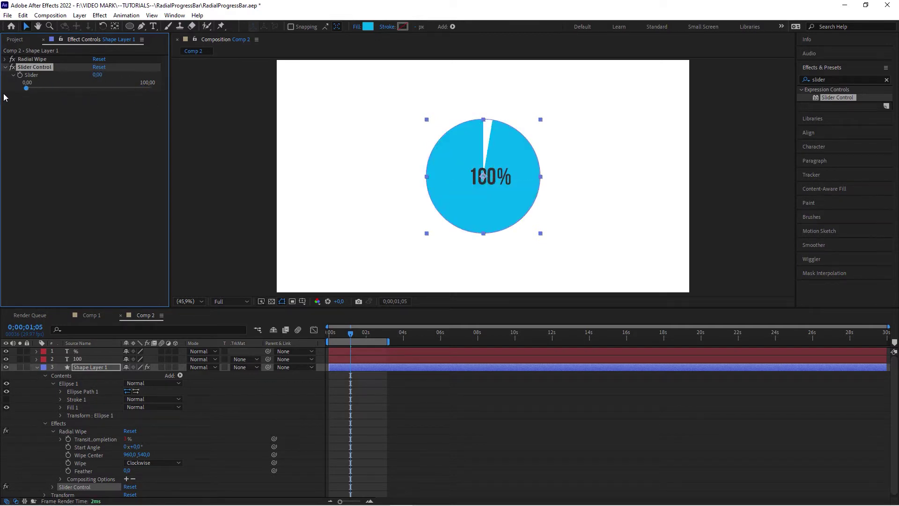
- Pick-whip the 100 layer's Source Text to Shape Layer 1's Slider
{"action": "left_click", "coordinate": [5, 67]}
{"action": "left_click", "coordinate": [37, 367]}
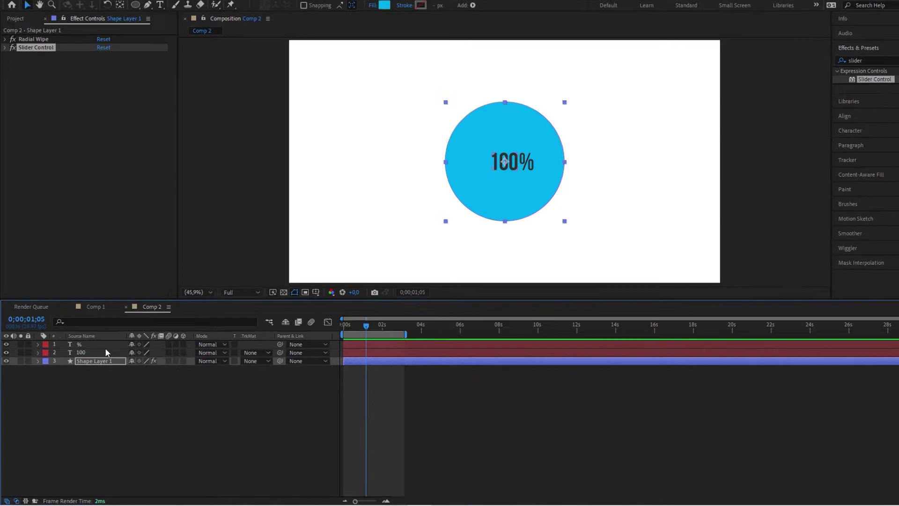
{"action": "left_click", "coordinate": [79, 359]}
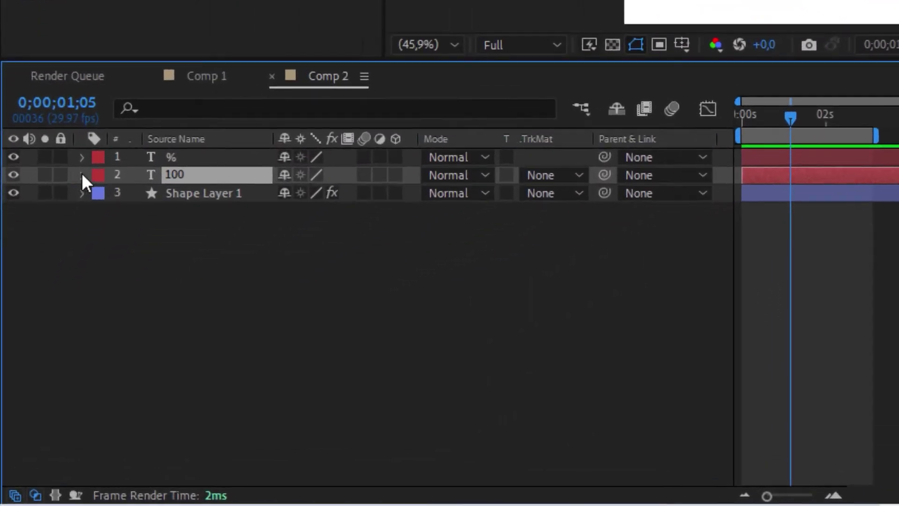
{"action": "left_click", "coordinate": [83, 175]}
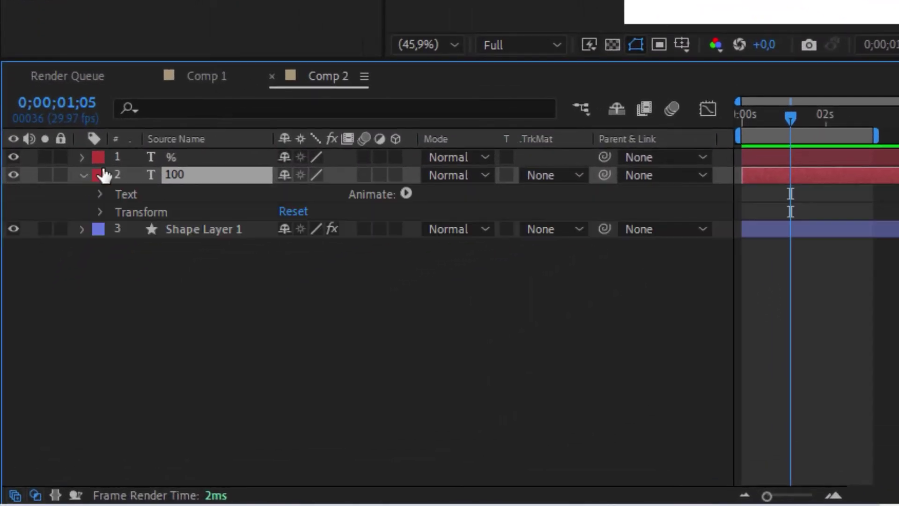
{"action": "left_click", "coordinate": [100, 194]}
{"action": "left_click", "coordinate": [182, 214]}
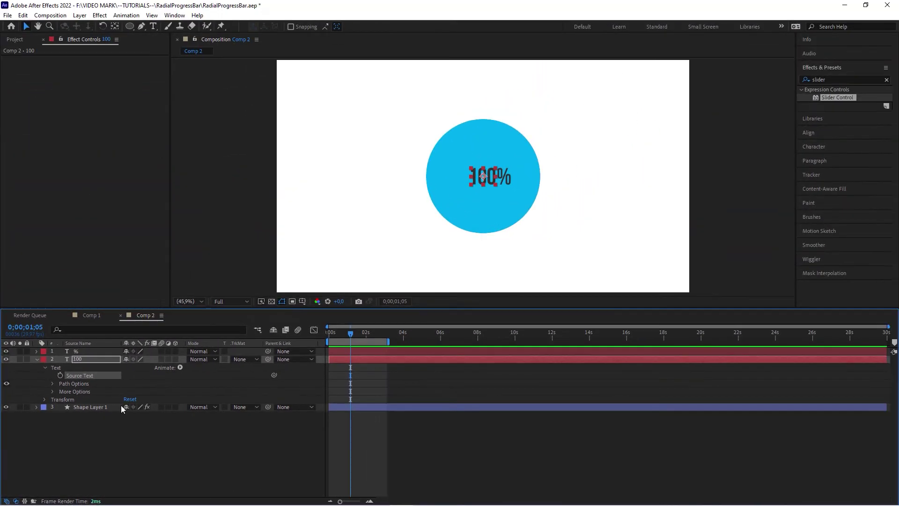
{"action": "left_click", "coordinate": [97, 407]}
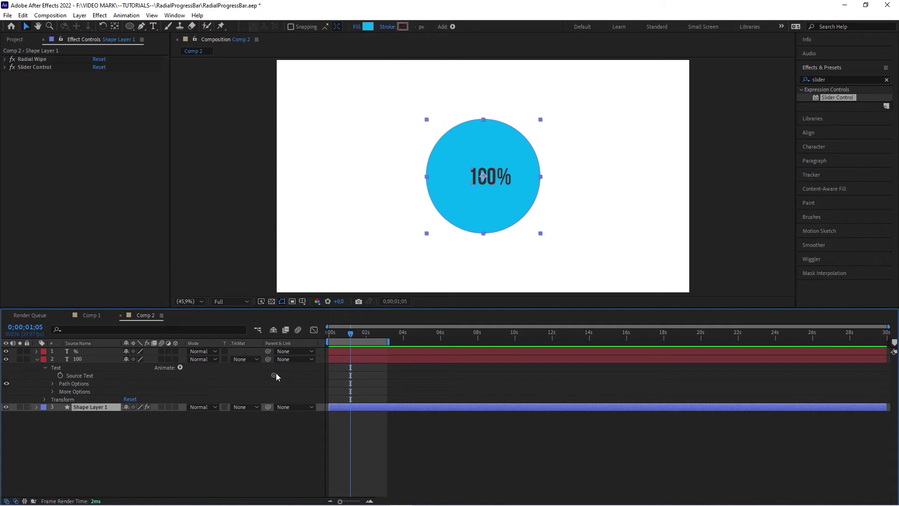
{"action": "left_click_drag", "start_coordinate": [274, 375], "coordinate": [37, 68]}
- Test the slider readout, then set the Slider value to 0
{"action": "left_click", "coordinate": [5, 67]}
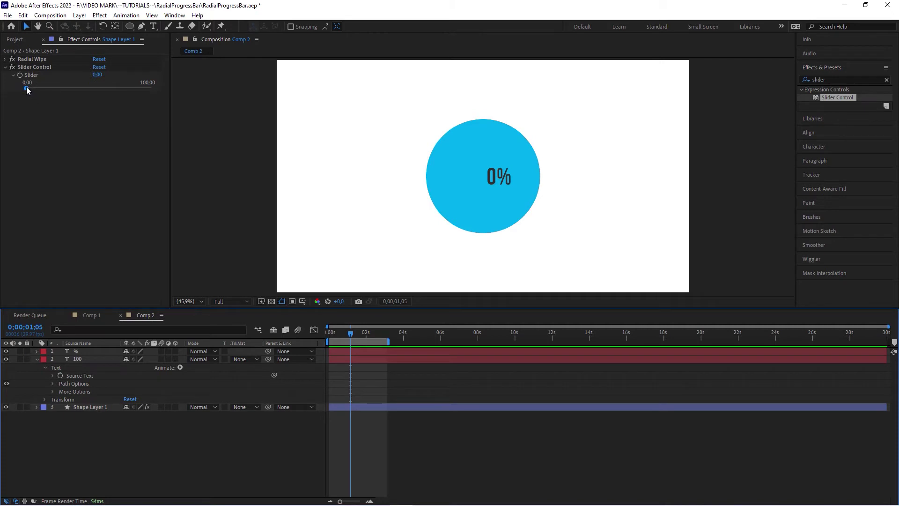
{"action": "mouse_move", "coordinate": [26, 88]}
{"action": "left_mouse_down"}
{"action": "mouse_move", "coordinate": [132, 86]}
{"action": "mouse_move", "coordinate": [26, 88]}
{"action": "left_mouse_up"}
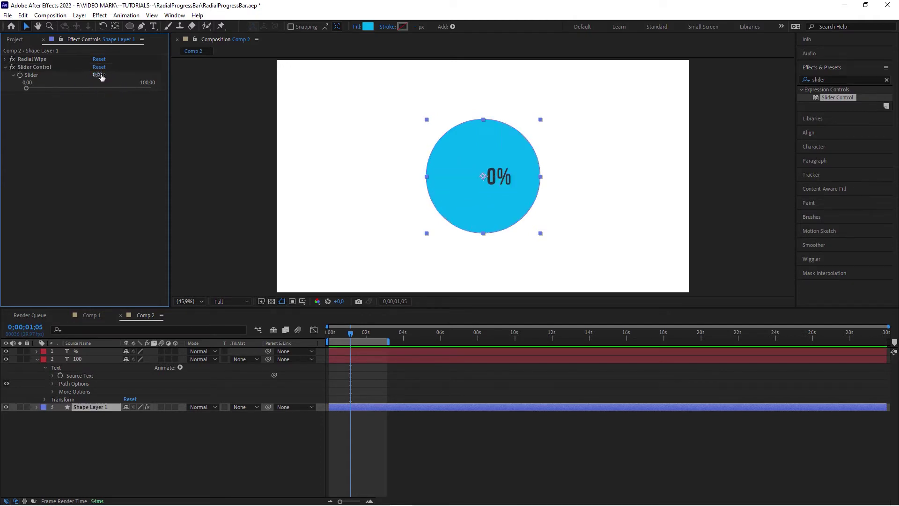
{"action": "left_click_drag", "start_coordinate": [101, 77], "coordinate": [68, 69]}
{"action": "left_click", "coordinate": [100, 75]}
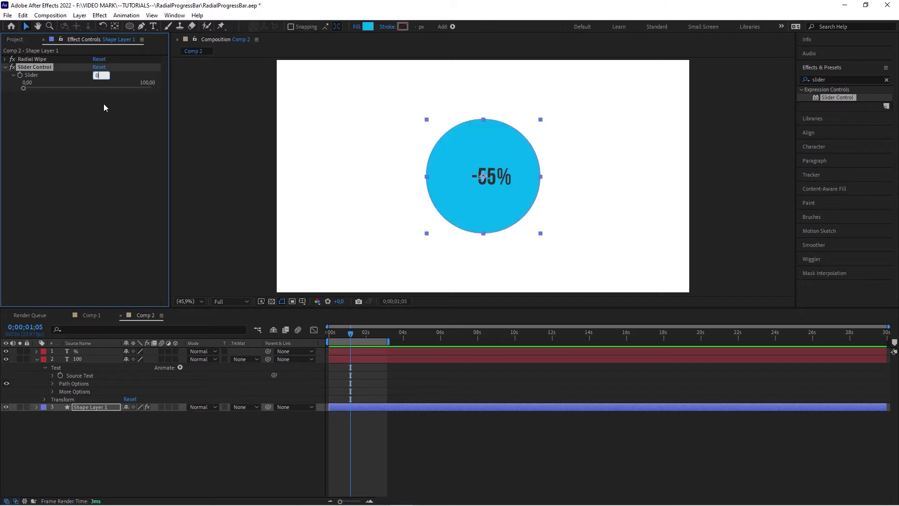
{"action": "type", "text": "0"}
{"action": "key", "text": "Return"}
{"action": "left_click", "coordinate": [50, 128]}
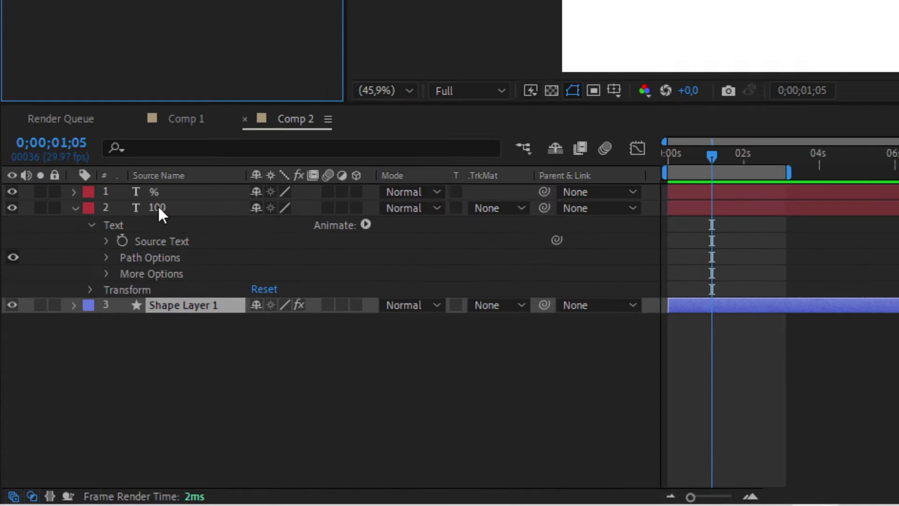
{"action": "left_click", "coordinate": [93, 330]}
- Wrap the Source Text expression in Math.round( ) and test the whole-number readout
{"action": "left_click", "coordinate": [111, 228]}
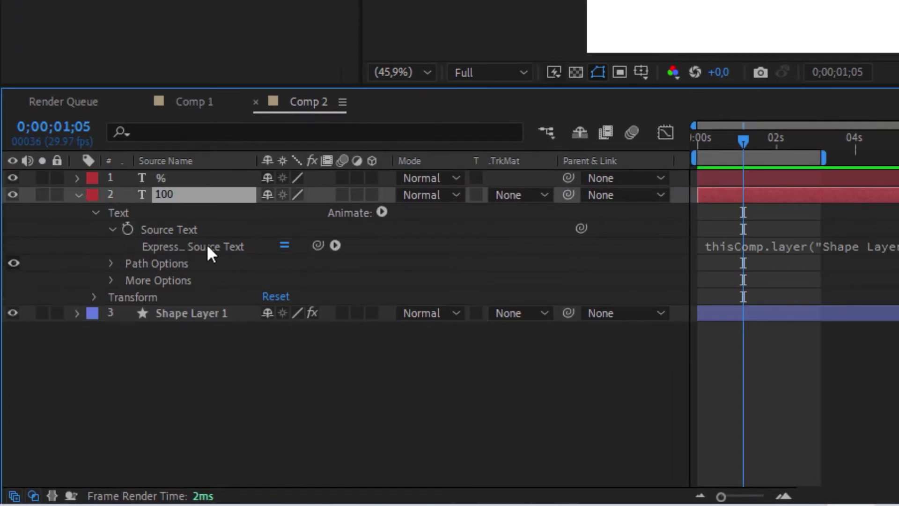
{"action": "left_click", "coordinate": [294, 251]}
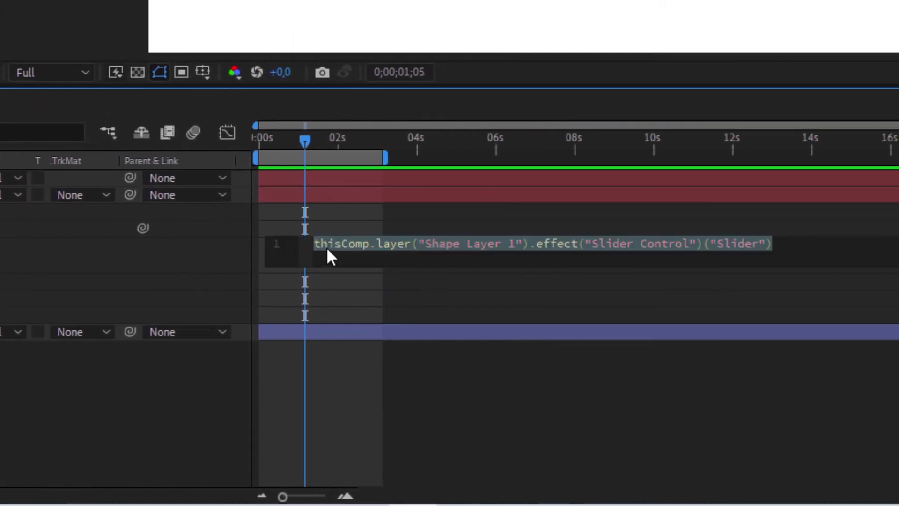
{"action": "left_click", "coordinate": [315, 243]}
{"action": "type", "text": "Math.roun"}
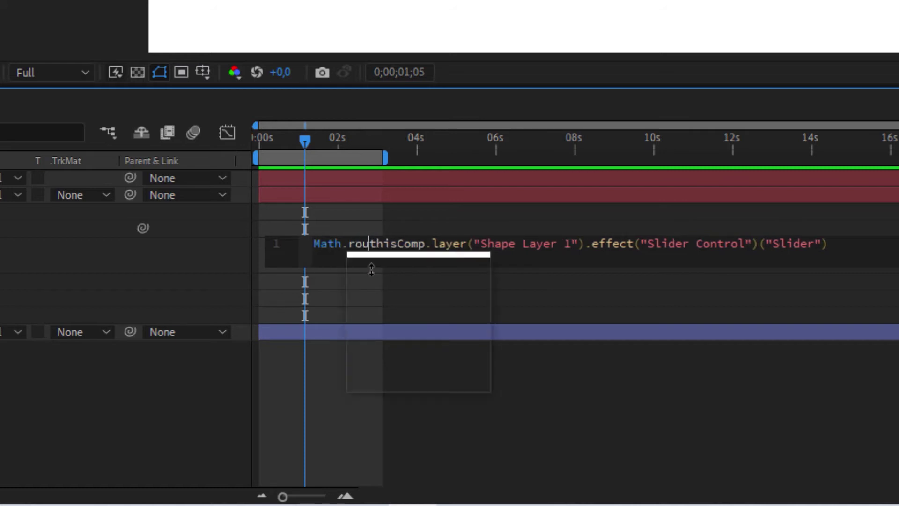
{"action": "key", "text": "Return"}
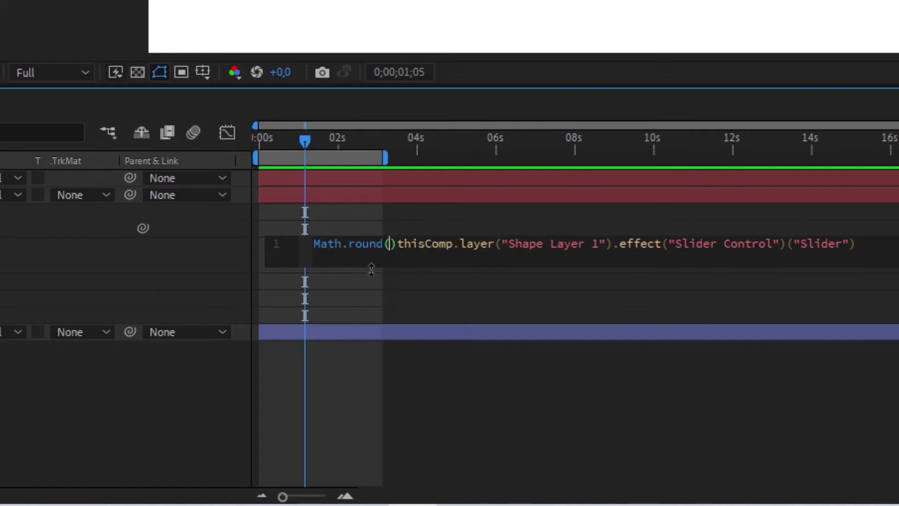
{"action": "key", "text": "Delete"}
{"action": "left_click", "coordinate": [894, 242]}
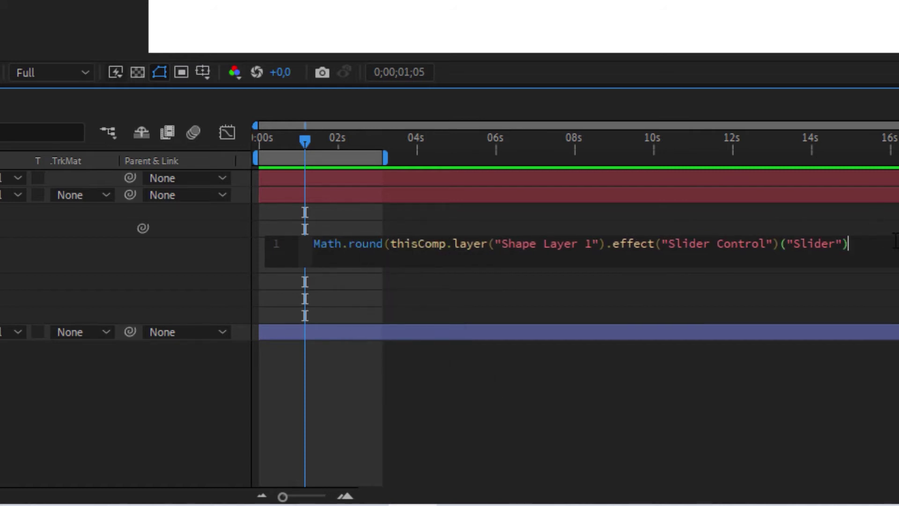
{"action": "type", "text": ")"}
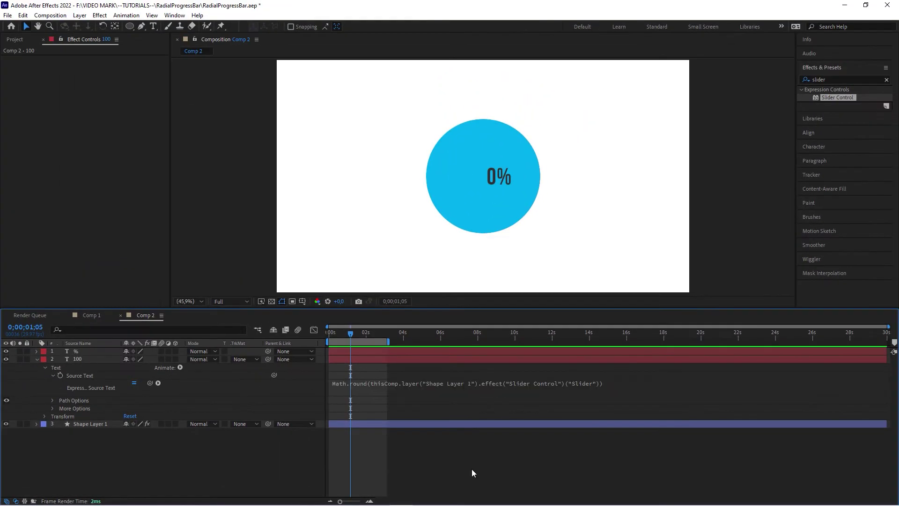
{"action": "left_click", "coordinate": [559, 420]}
{"action": "left_click", "coordinate": [89, 420]}
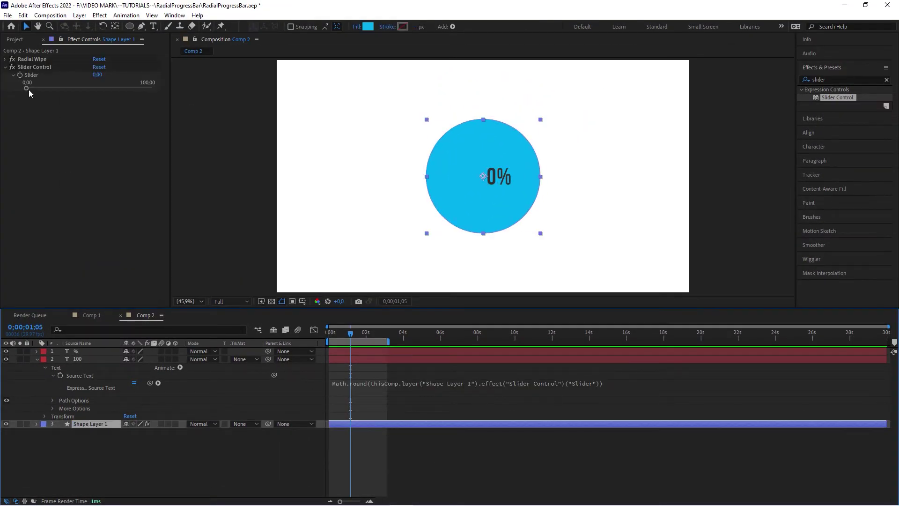
{"action": "left_click_drag", "start_coordinate": [28, 89], "coordinate": [82, 102]}
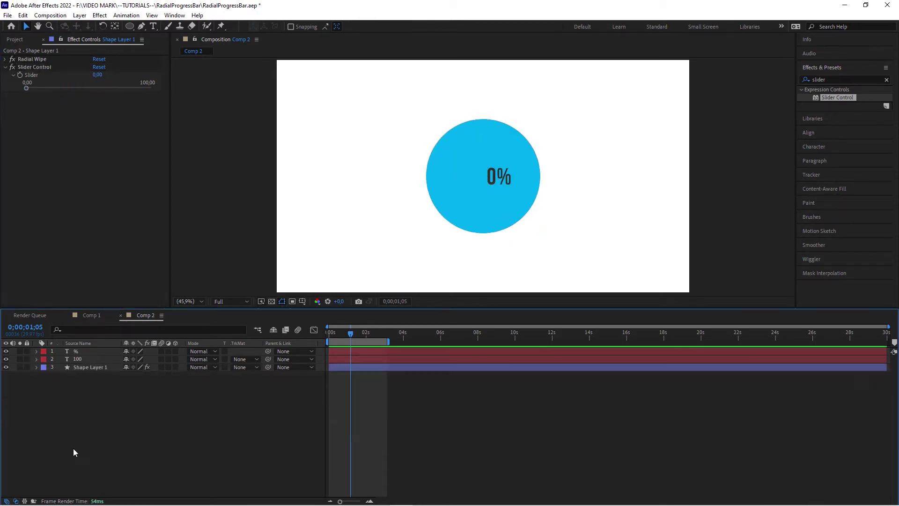
- Nudge both text layers left together with Shift+Left
{"action": "left_click", "coordinate": [78, 359]}
{"action": "left_click", "coordinate": [78, 352], "text": "shift"}
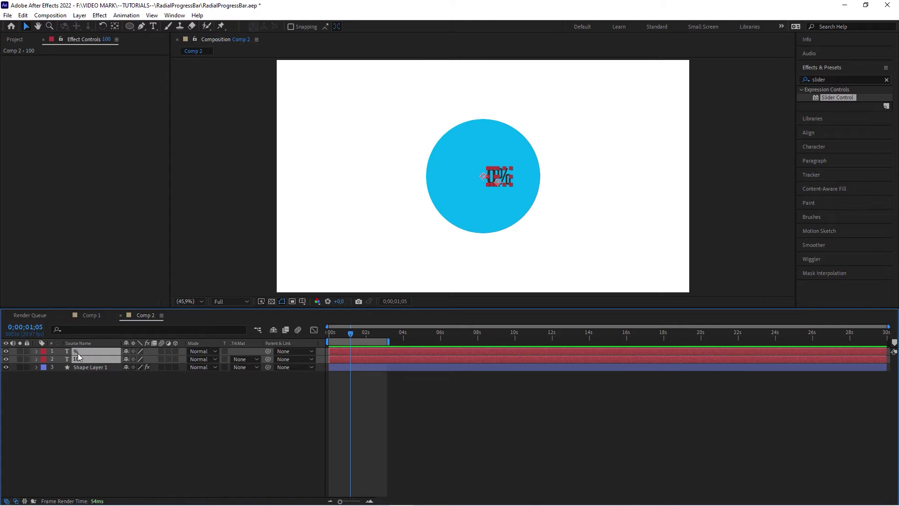
{"action": "key", "text": "shift+Left"}
{"action": "key", "text": "shift+Left"}
{"action": "key", "text": "shift+Left"}
{"action": "key", "text": "shift+Left"}
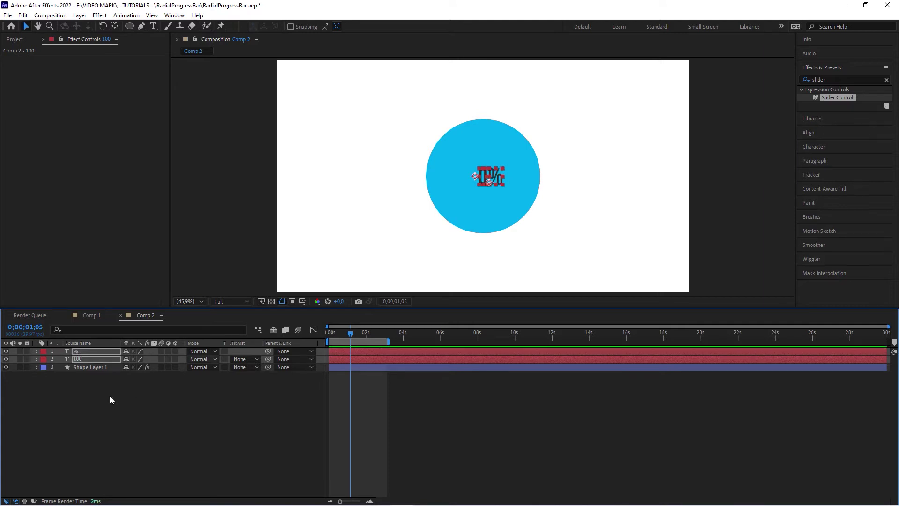
{"action": "left_click", "coordinate": [110, 396]}
- Test the slider with the repositioned text, undoing back to 0 each time
{"action": "left_click", "coordinate": [96, 368]}
{"action": "left_click_drag", "start_coordinate": [29, 88], "coordinate": [133, 96]}
{"action": "key", "text": "ctrl+z"}
{"action": "left_click", "coordinate": [141, 420]}
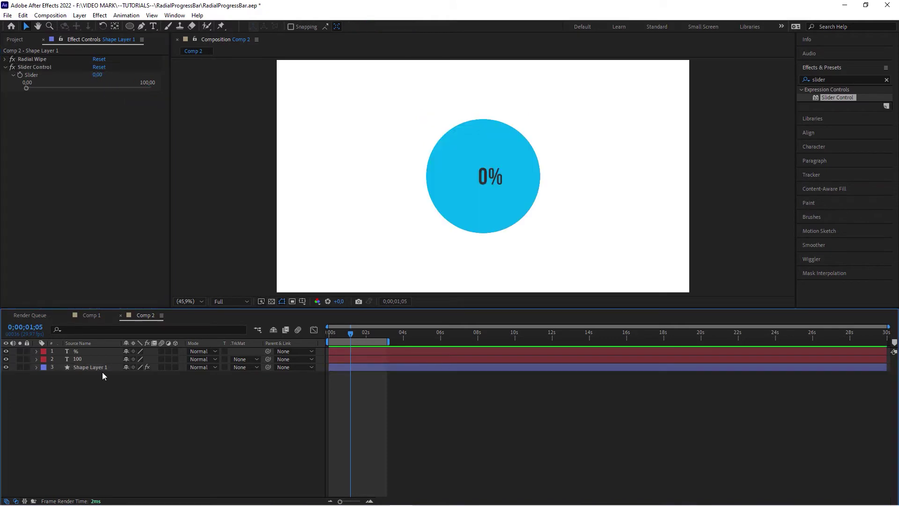
{"action": "left_click", "coordinate": [100, 367]}
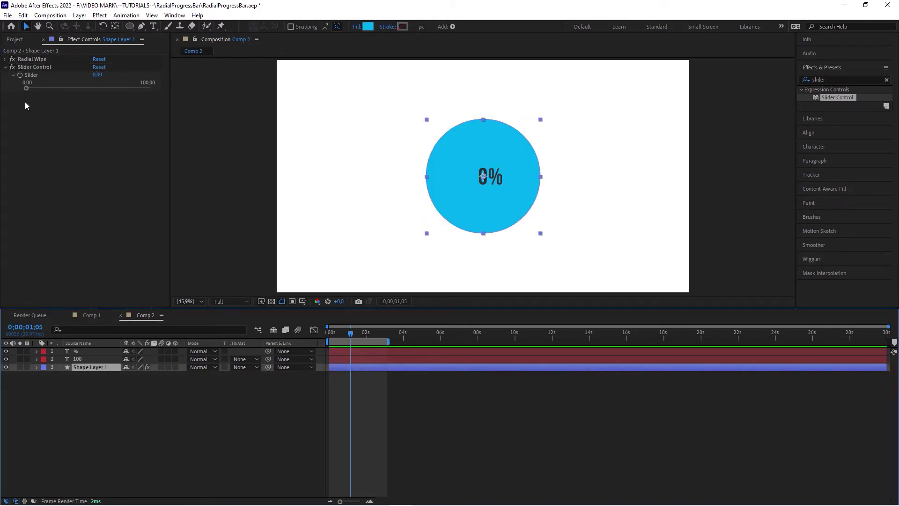
{"action": "left_click_drag", "start_coordinate": [27, 89], "coordinate": [59, 96]}
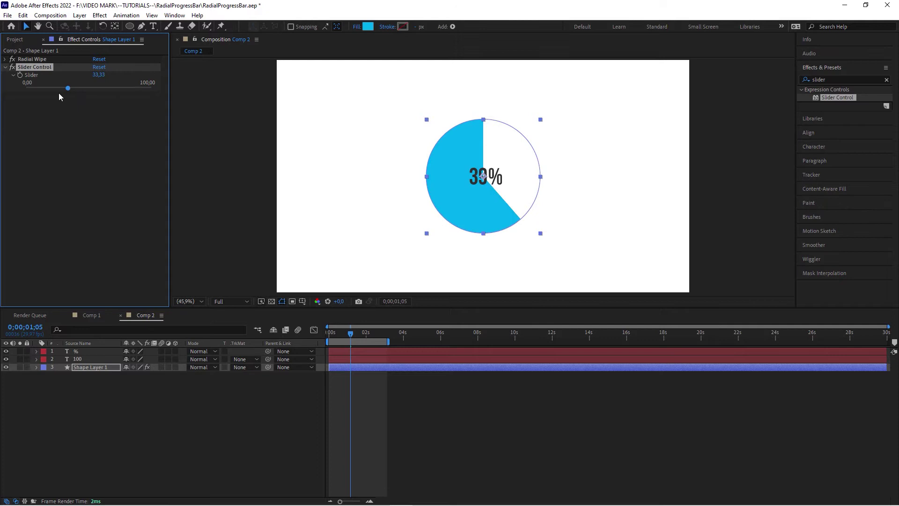
{"action": "key", "text": "ctrl+z"}
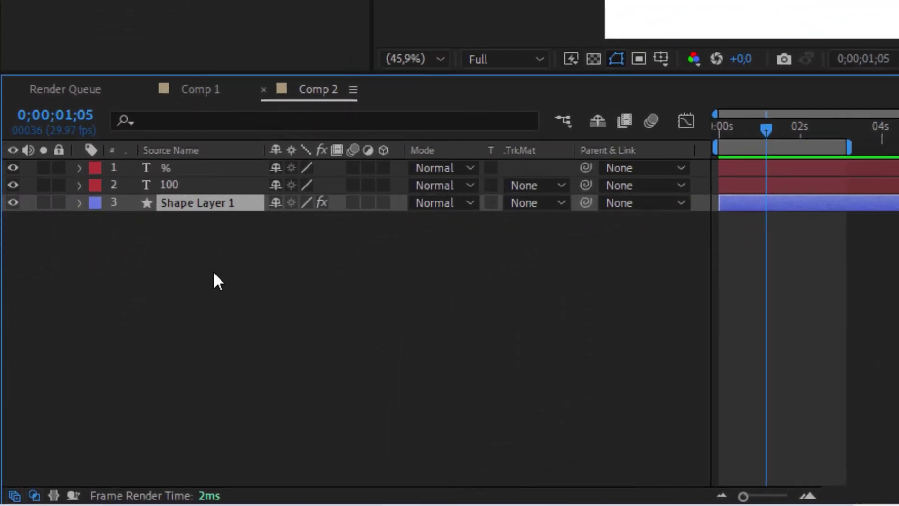
- Duplicate Shape Layer 1 below itself and delete the copy's Radial Wipe and Slider Control
{"action": "key", "text": "ctrl+d"}
{"action": "left_click_drag", "start_coordinate": [215, 205], "coordinate": [212, 227]}
{"action": "left_click", "coordinate": [212, 232]}
{"action": "left_click", "coordinate": [192, 224]}
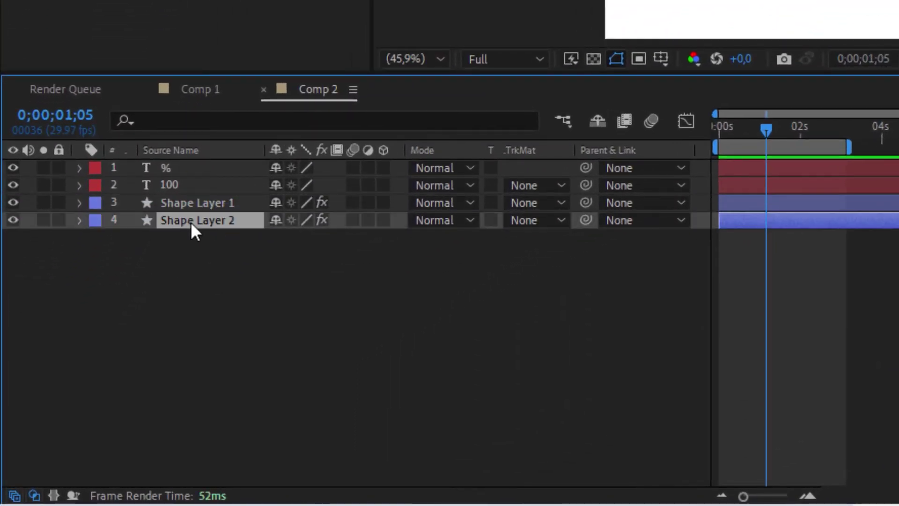
{"action": "left_click", "coordinate": [190, 205]}
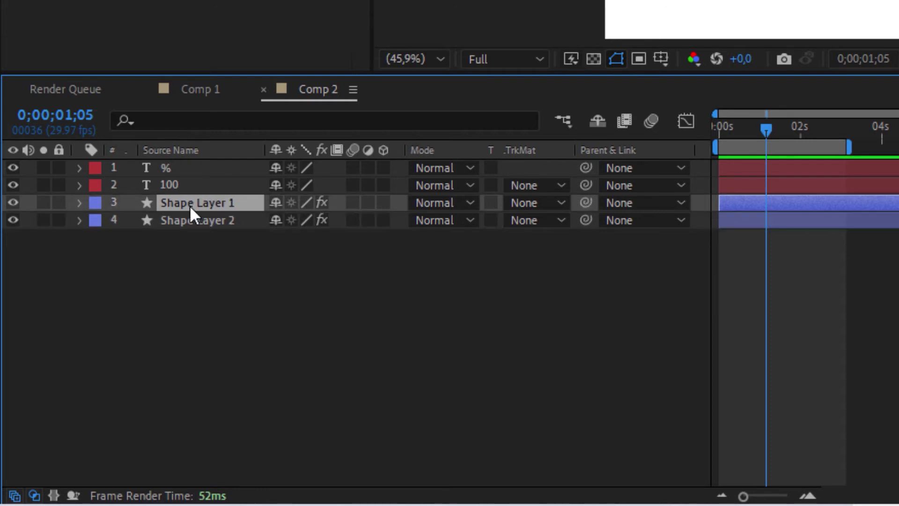
{"action": "left_click", "coordinate": [212, 223]}
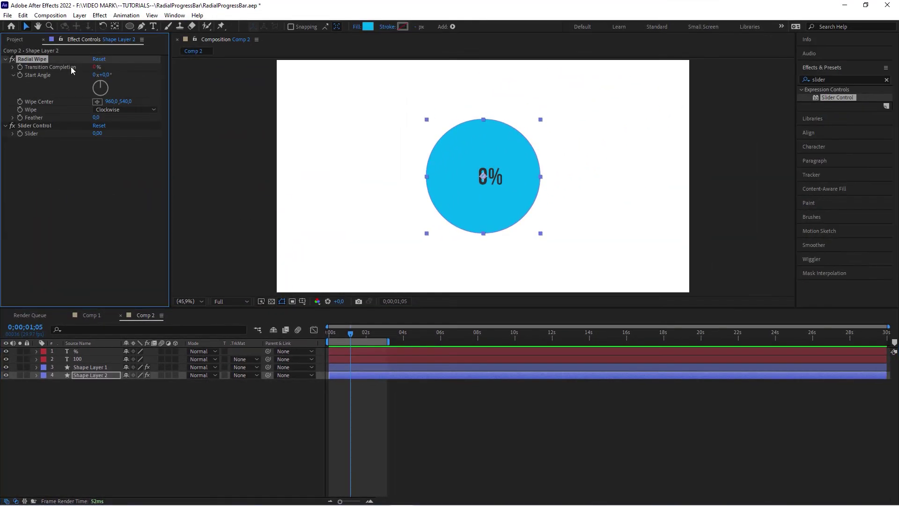
{"action": "key", "text": "Delete"}
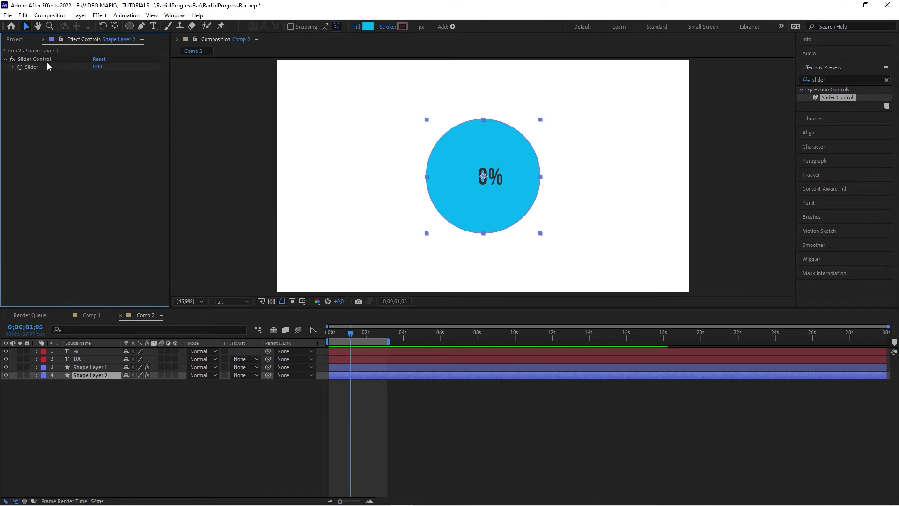
{"action": "left_click", "coordinate": [41, 61]}
{"action": "key", "text": "Delete"}
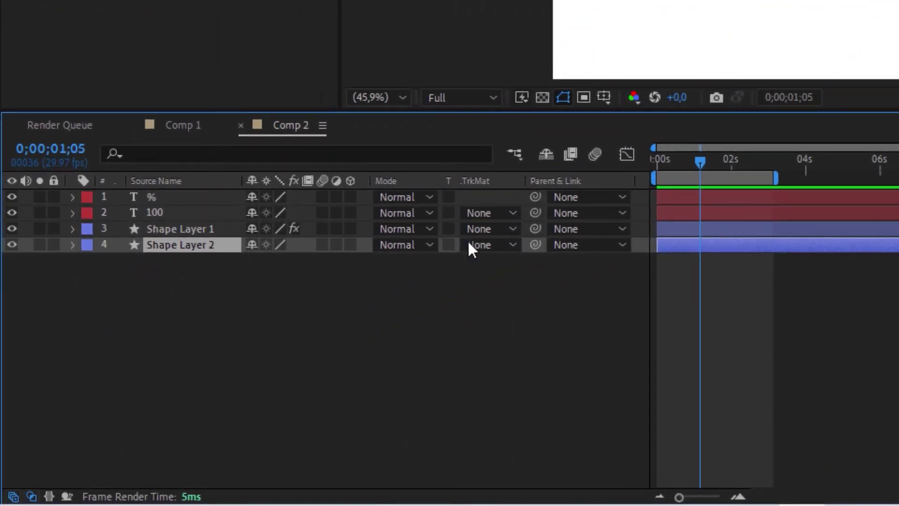
- Set Shape Layer 2's track matte to Alpha Inverted Shape Layer 1 and test the fill
{"action": "left_click", "coordinate": [514, 245]}
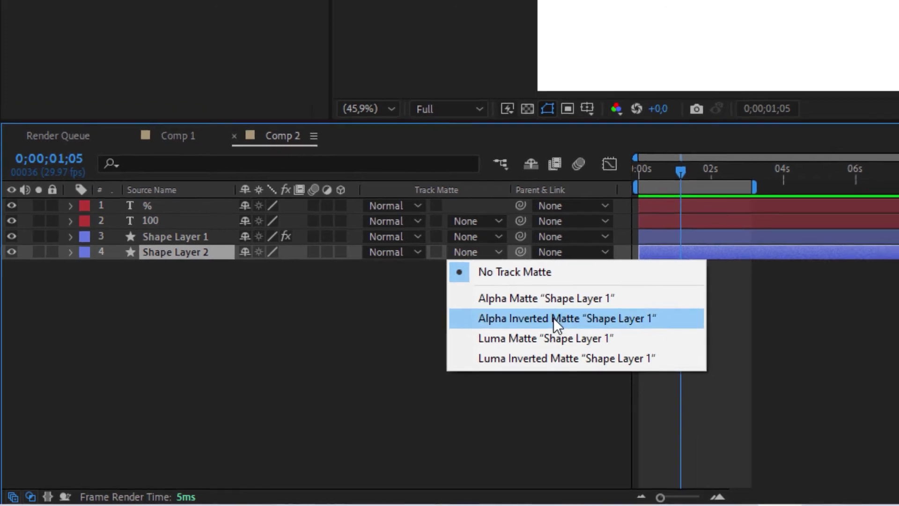
{"action": "left_click", "coordinate": [569, 314]}
{"action": "left_click", "coordinate": [121, 381]}
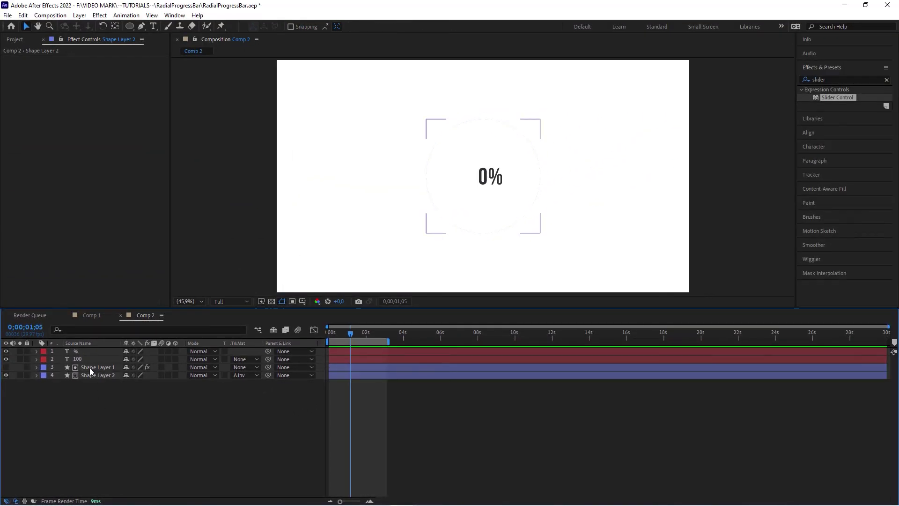
{"action": "left_click", "coordinate": [109, 338]}
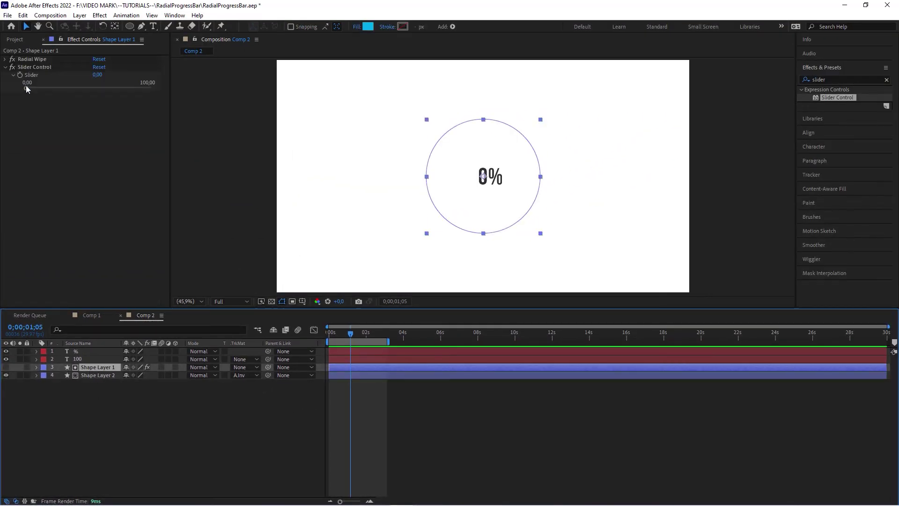
{"action": "left_click_drag", "start_coordinate": [27, 90], "coordinate": [66, 87]}
- Toggle solo on Shape Layer 2 to inspect it alone, then show all layers
{"action": "left_click", "coordinate": [618, 376]}
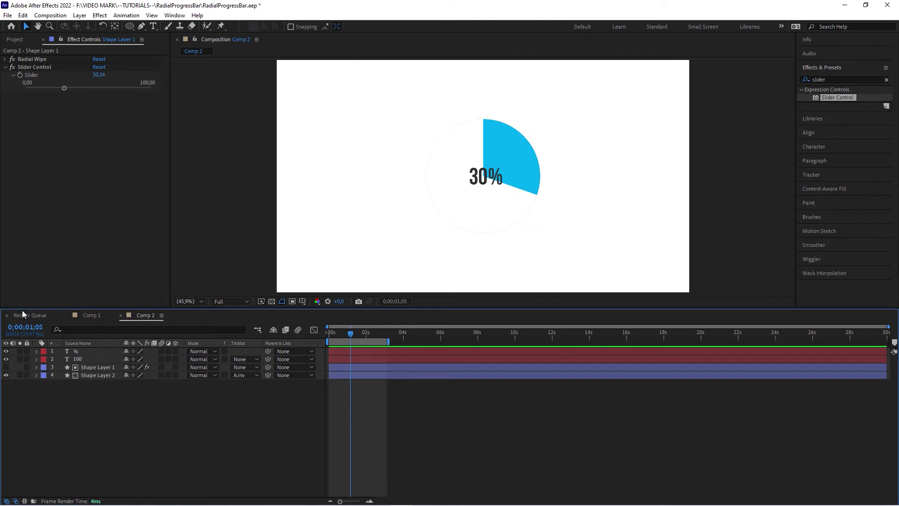
{"action": "left_click", "coordinate": [19, 375]}
{"action": "left_click", "coordinate": [19, 375]}
{"action": "left_click", "coordinate": [19, 375]}
{"action": "left_click", "coordinate": [19, 375]}
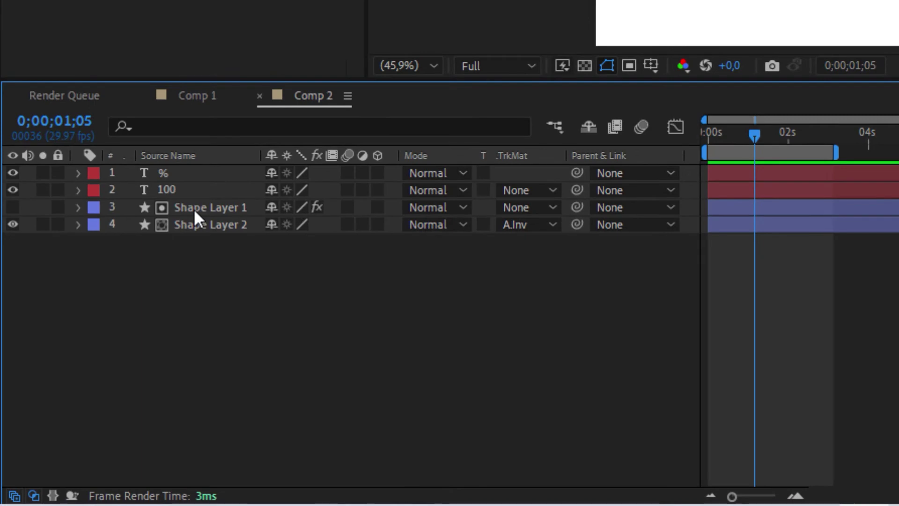
- Set Shape Layer 1's Scale to 101% and drag the slider down to a small wedge
{"action": "left_click", "coordinate": [90, 368]}
{"action": "key", "text": "s"}
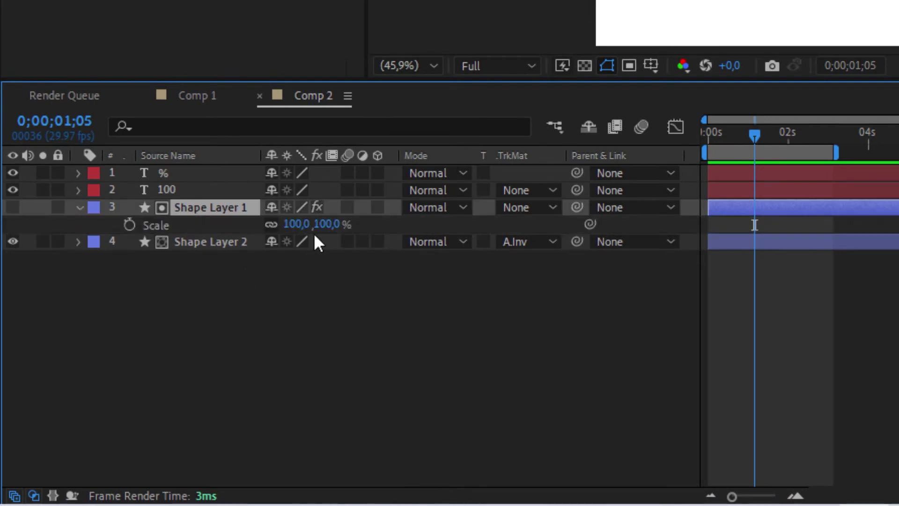
{"action": "left_click", "coordinate": [303, 226]}
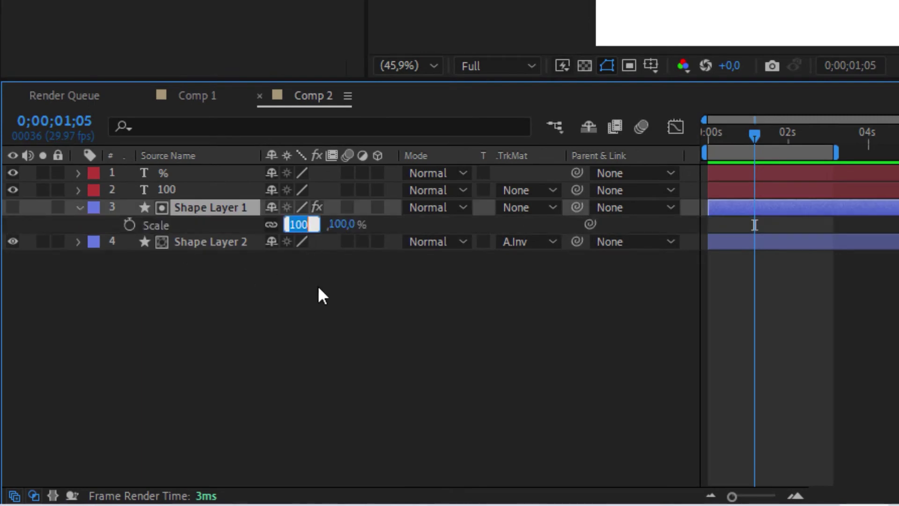
{"action": "type", "text": "101"}
{"action": "key", "text": "Return"}
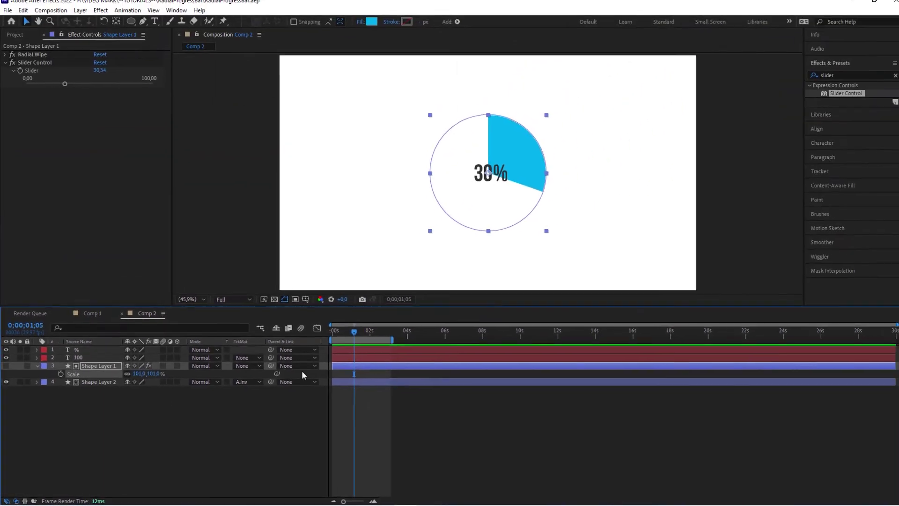
{"action": "left_click", "coordinate": [451, 398]}
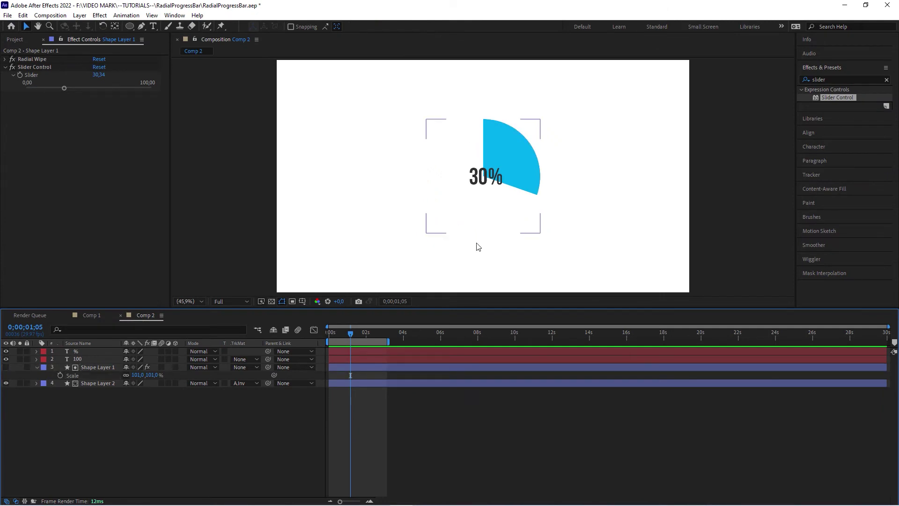
{"action": "left_click_drag", "start_coordinate": [64, 88], "coordinate": [19, 95]}
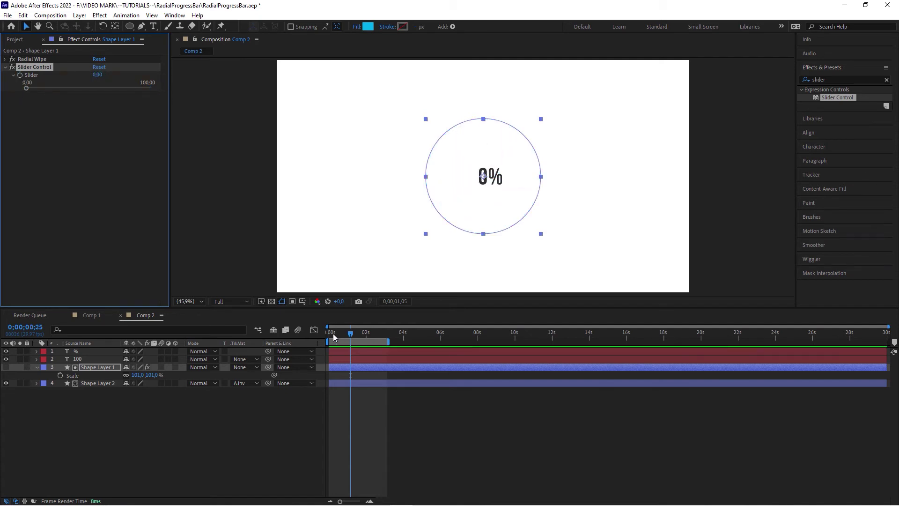
- Keyframe the Slider at 0 at the start and 100 at 2 seconds
{"action": "key", "text": "space"}
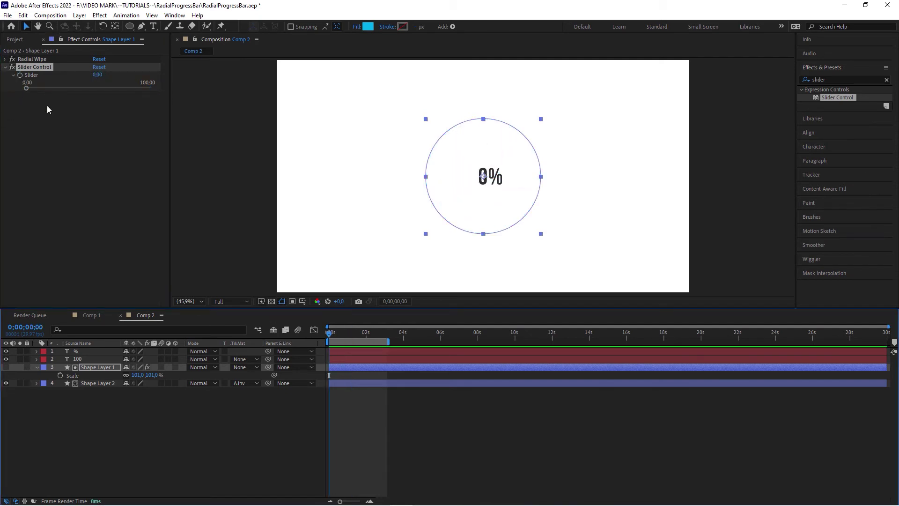
{"action": "left_click", "coordinate": [22, 79]}
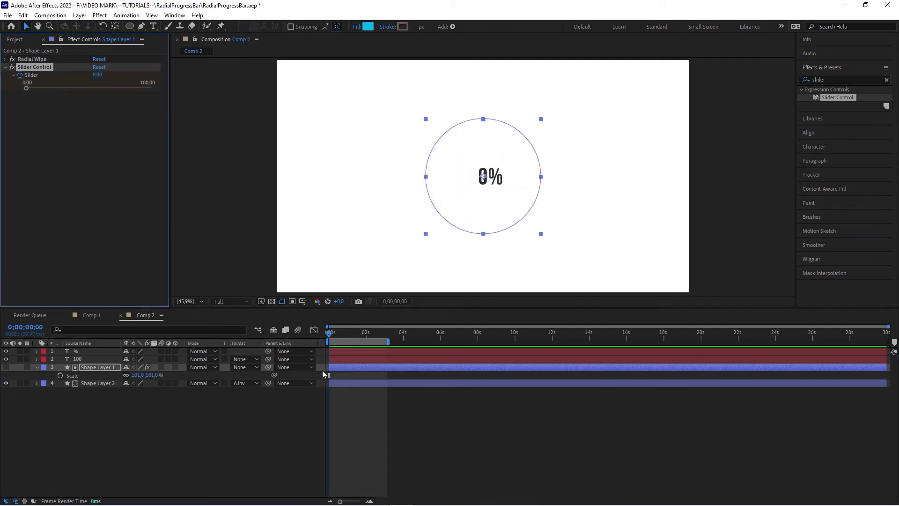
{"action": "left_click", "coordinate": [105, 366]}
{"action": "key", "text": "u"}
{"action": "left_click", "coordinate": [366, 335]}
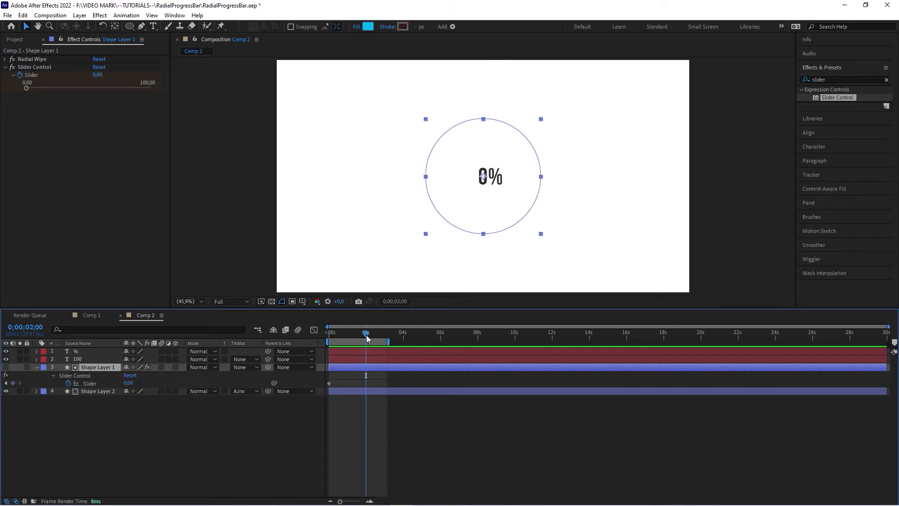
{"action": "left_click_drag", "start_coordinate": [26, 88], "coordinate": [156, 91]}
- Apply Easy Ease to the 2-second keyframe and stretch its influence in the Graph Editor
{"action": "left_click", "coordinate": [388, 459]}
{"action": "left_click", "coordinate": [366, 384]}
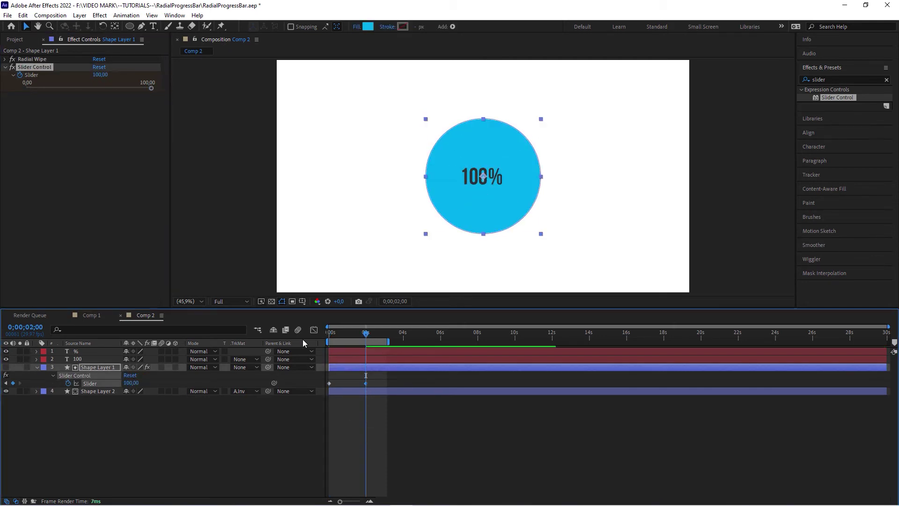
{"action": "right_click", "coordinate": [366, 383]}
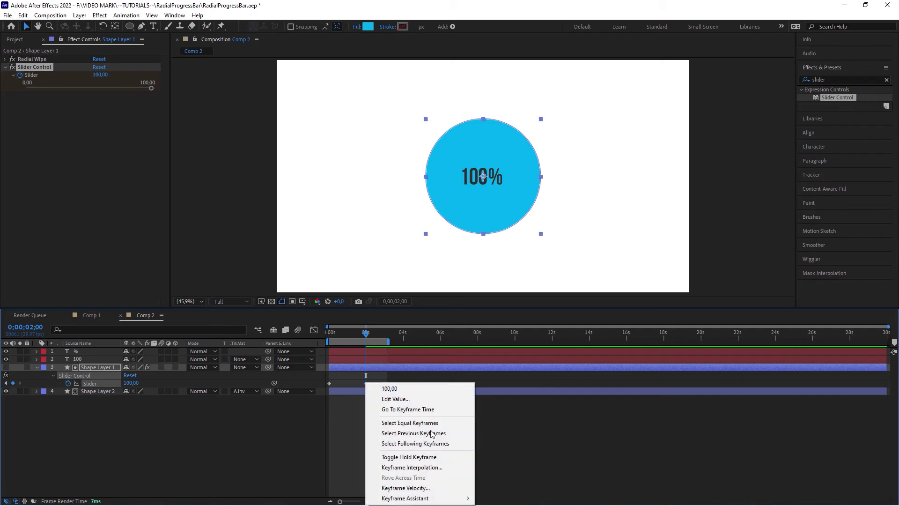
{"action": "mouse_move", "coordinate": [426, 499]}
{"action": "left_click", "coordinate": [500, 436]}
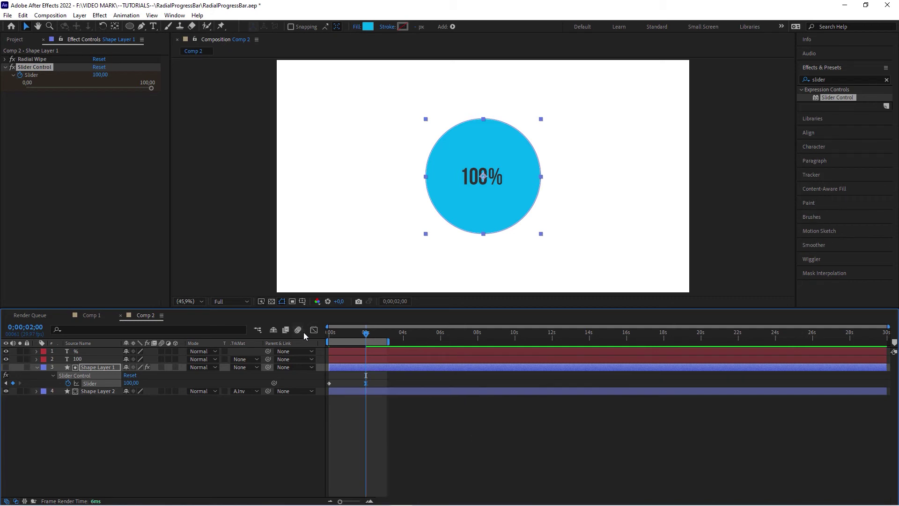
{"action": "left_click", "coordinate": [314, 330]}
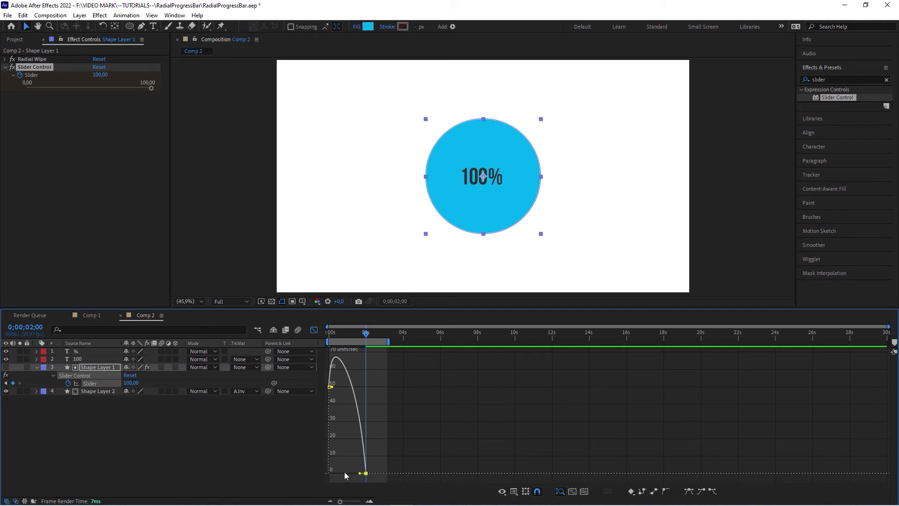
{"action": "left_click_drag", "start_coordinate": [360, 473], "coordinate": [337, 473]}
{"action": "left_click", "coordinate": [314, 329]}
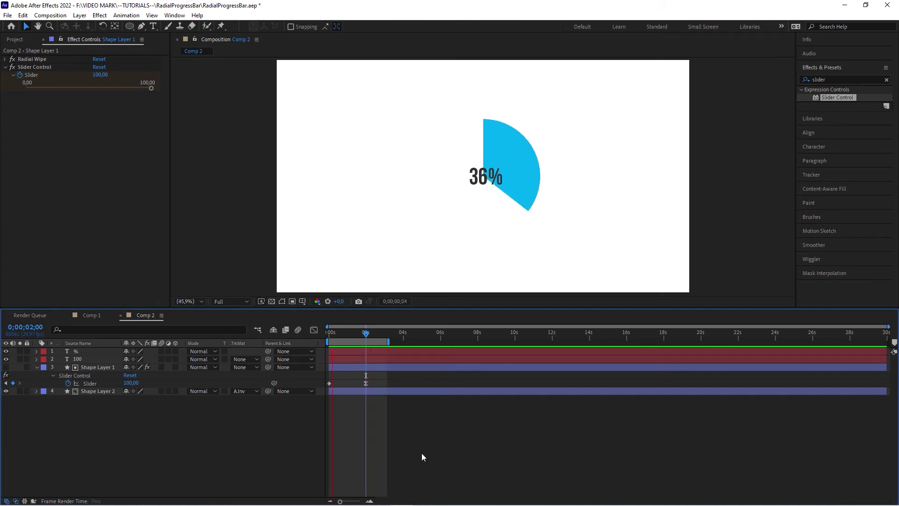
{"action": "key", "text": "space"}
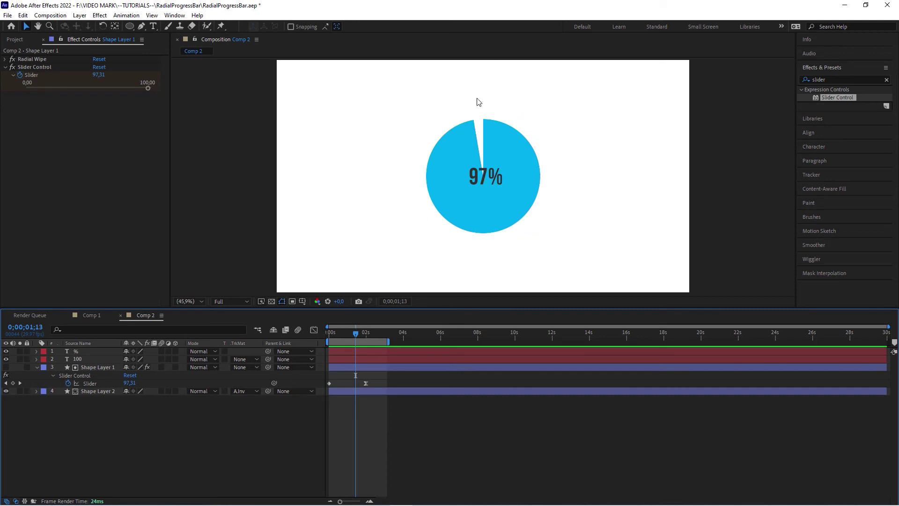
{"action": "left_click", "coordinate": [90, 367]}
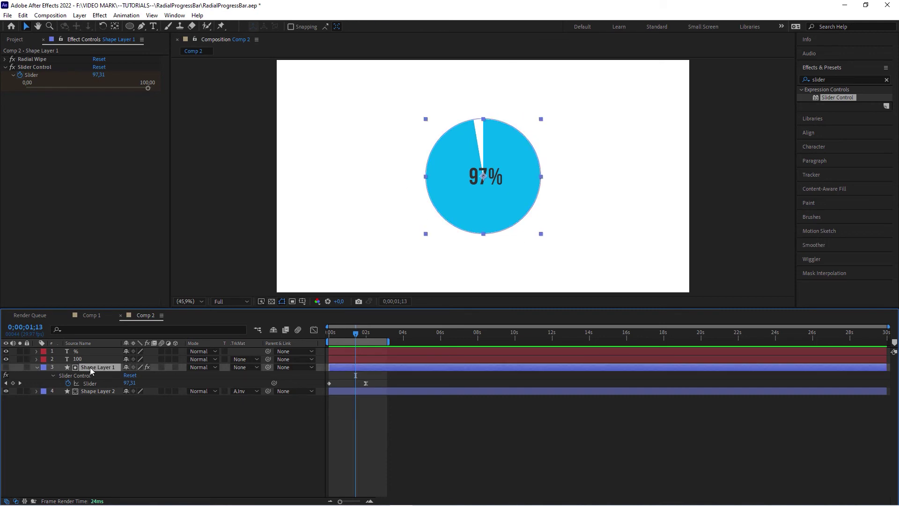
{"action": "left_click", "coordinate": [29, 61]}
{"action": "left_click", "coordinate": [35, 69]}
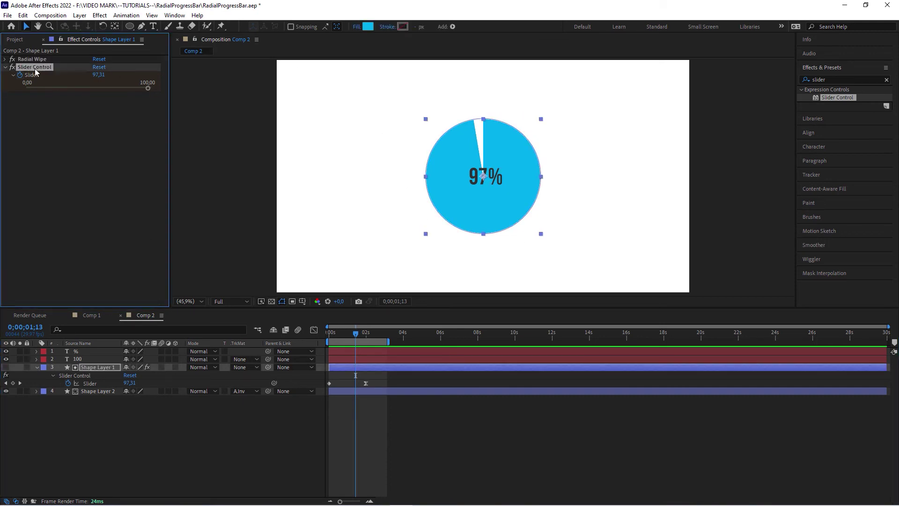
{"action": "left_click", "coordinate": [112, 439]}
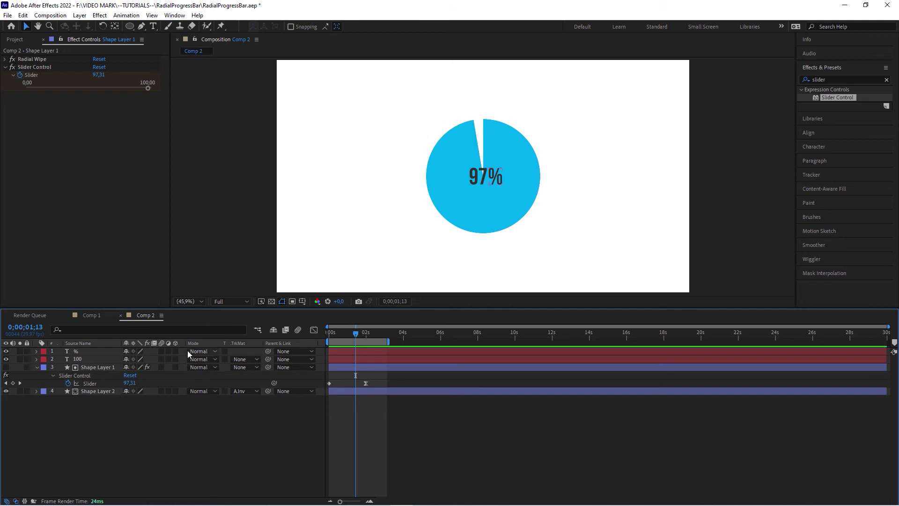
{"action": "left_click", "coordinate": [38, 68]}
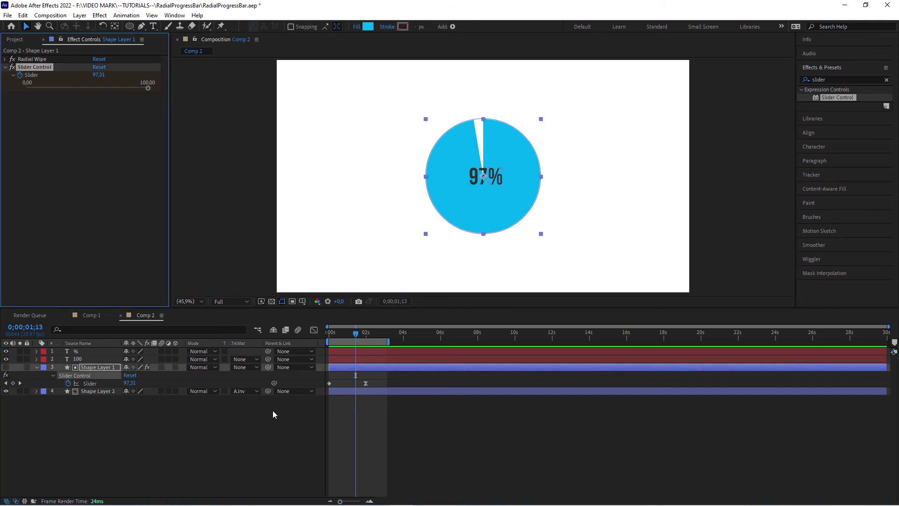
{"action": "left_click", "coordinate": [75, 361]}
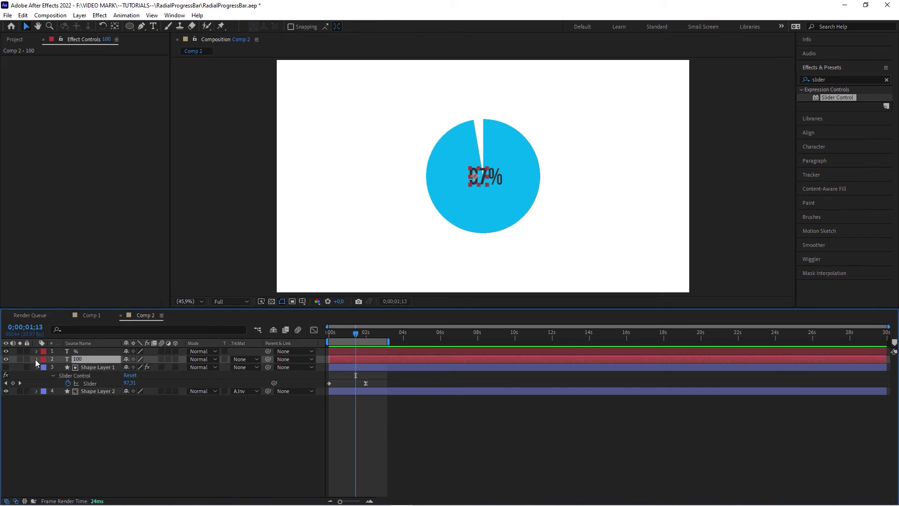
{"action": "left_click", "coordinate": [37, 359]}
{"action": "left_click", "coordinate": [83, 374]}
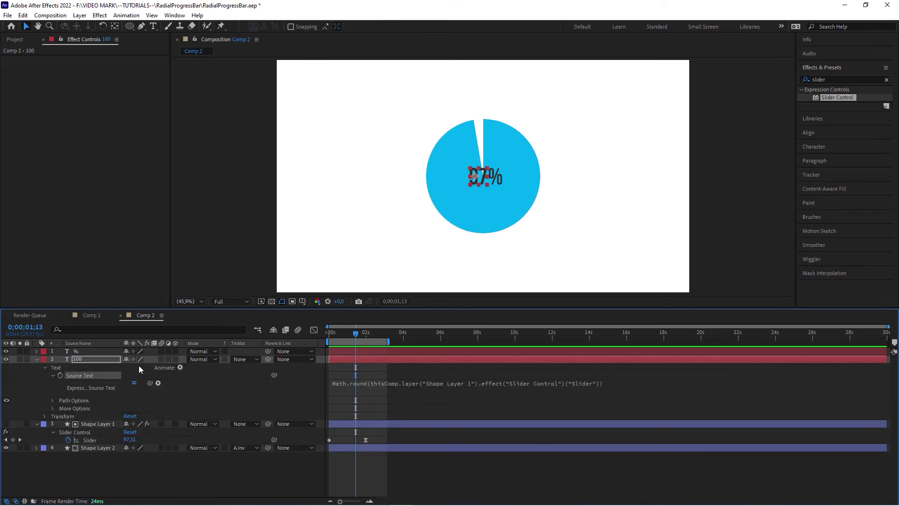
{"action": "left_click", "coordinate": [38, 358]}
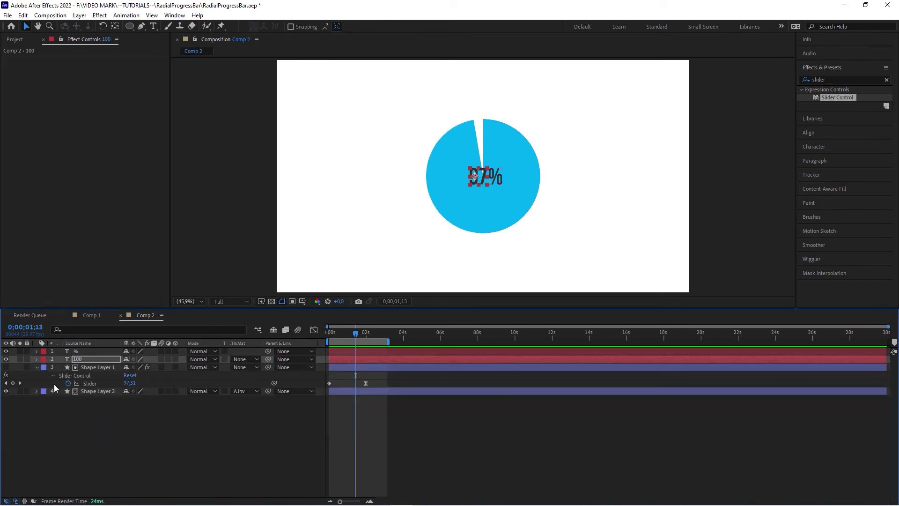
{"action": "left_click", "coordinate": [120, 440]}
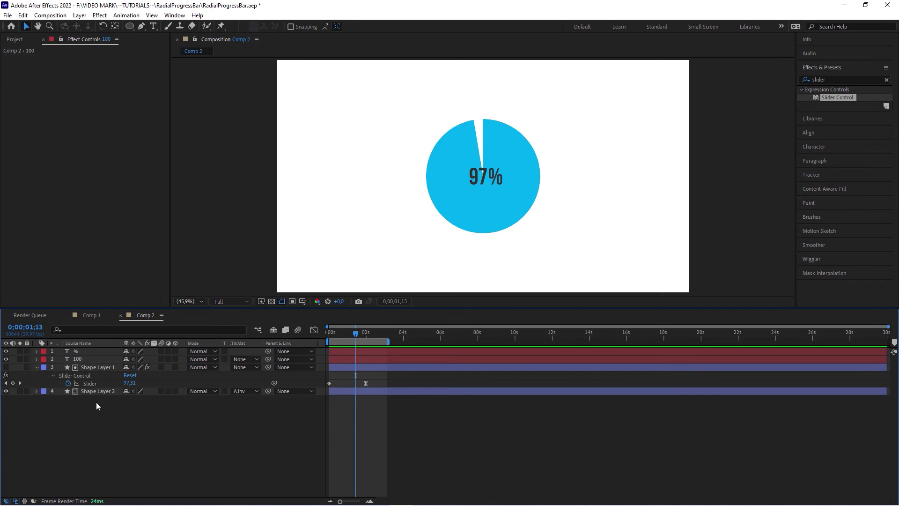
{"action": "left_click", "coordinate": [102, 367]}
{"action": "left_click", "coordinate": [99, 390]}
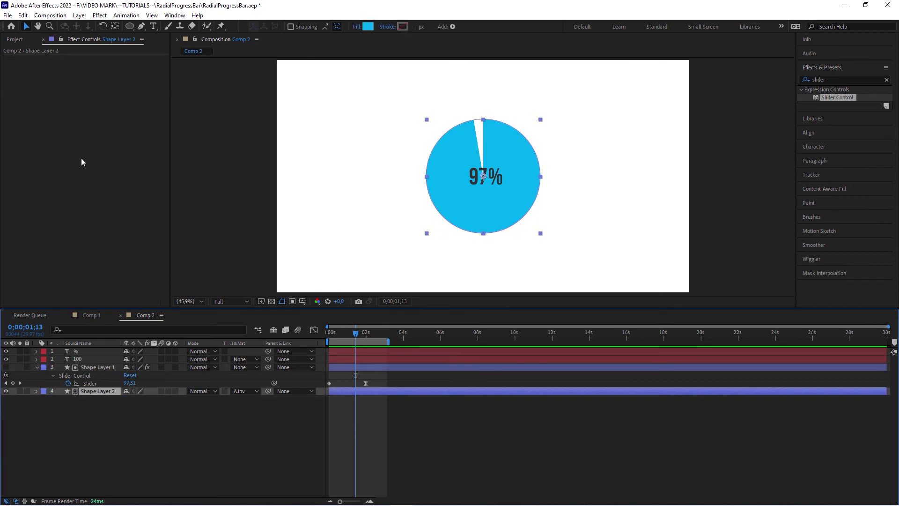
{"action": "left_click", "coordinate": [257, 391]}
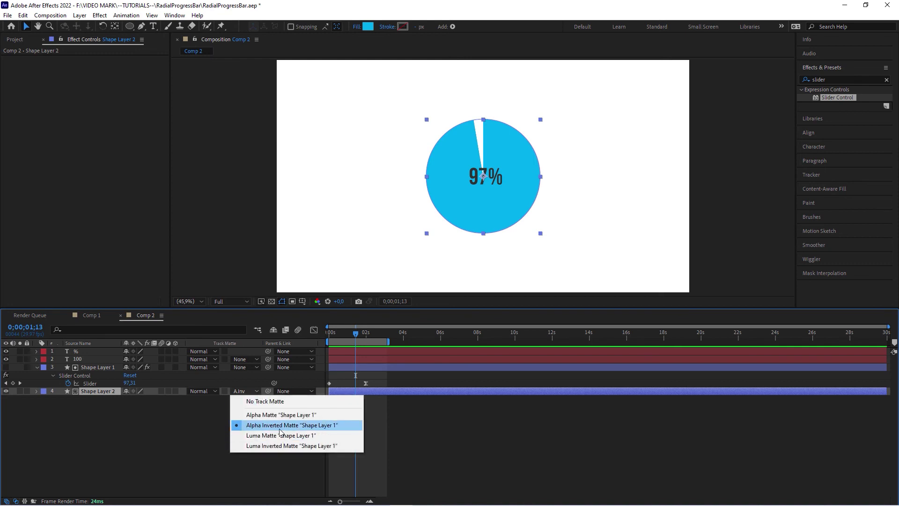
{"action": "left_click", "coordinate": [281, 425]}
{"action": "left_click", "coordinate": [332, 333]}
{"action": "left_click_drag", "start_coordinate": [332, 347], "coordinate": [332, 350]}
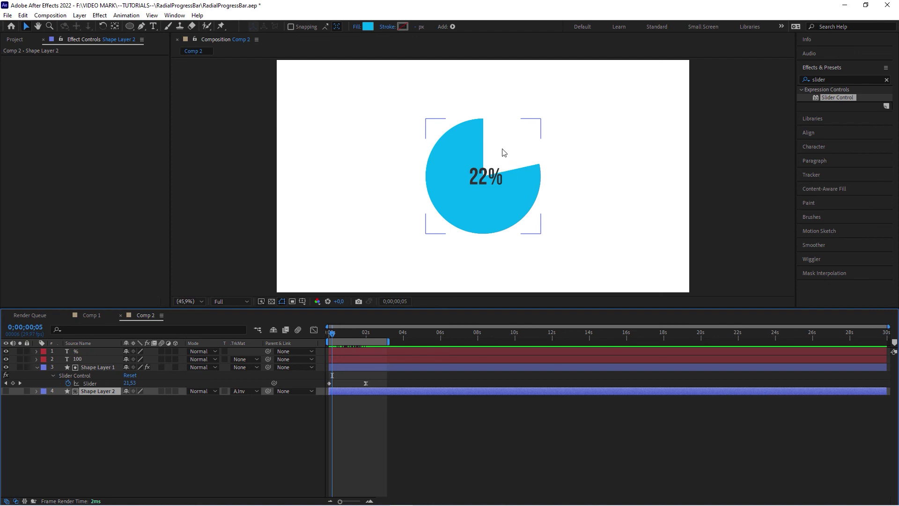
{"action": "left_click", "coordinate": [143, 398]}
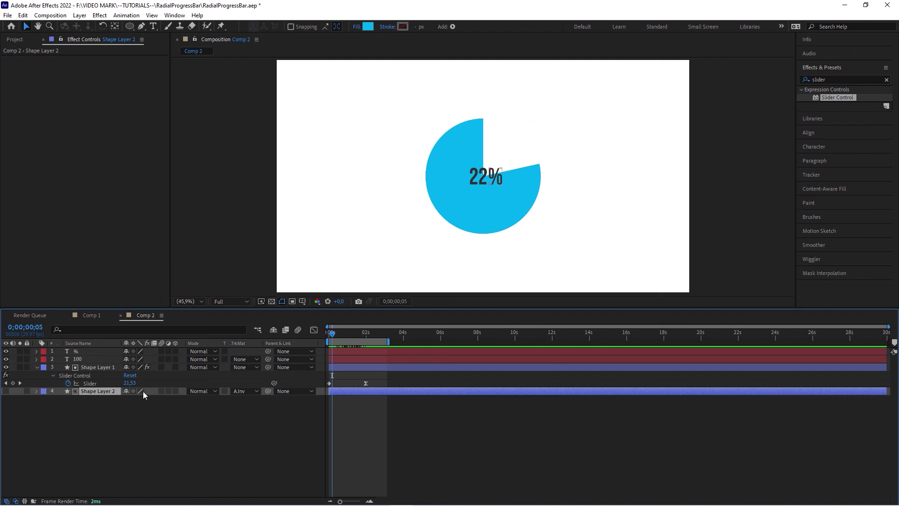